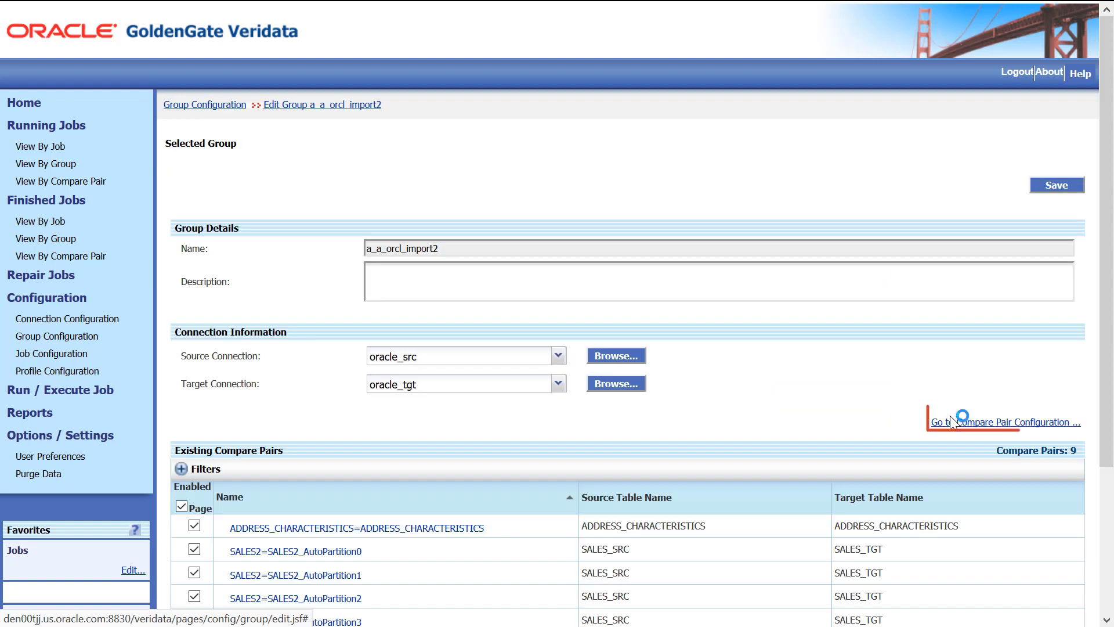
Step: Open manual mapping in the compare pair configuration of group a_a_orcl_import2 and set the source schema to SYSTEM
left_click(951, 421)
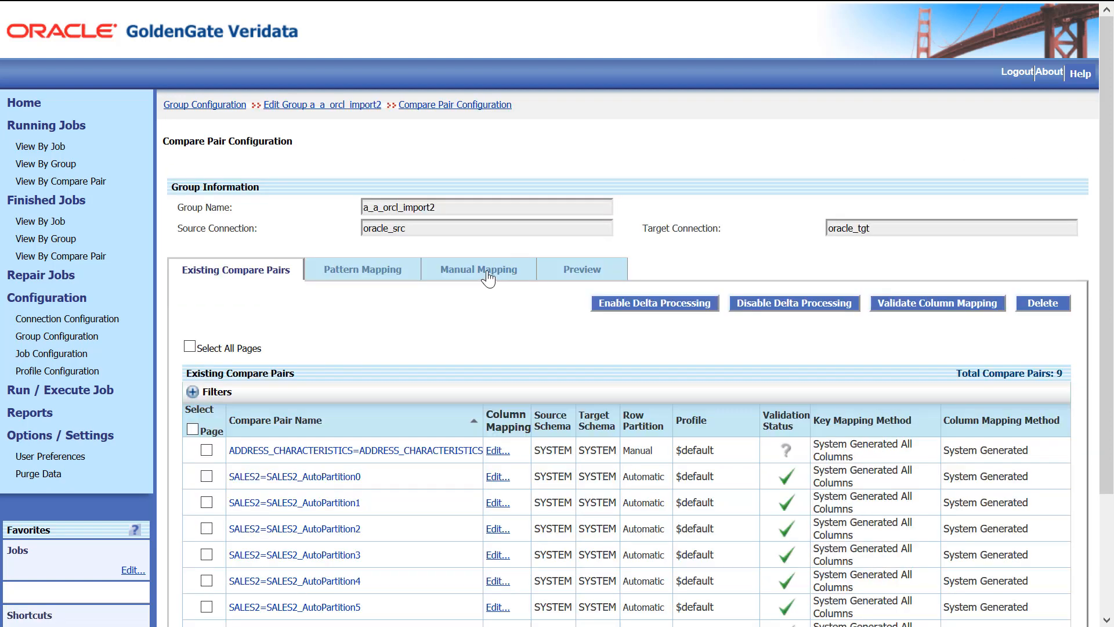
left_click(489, 278)
left_click(506, 356)
left_click(422, 377)
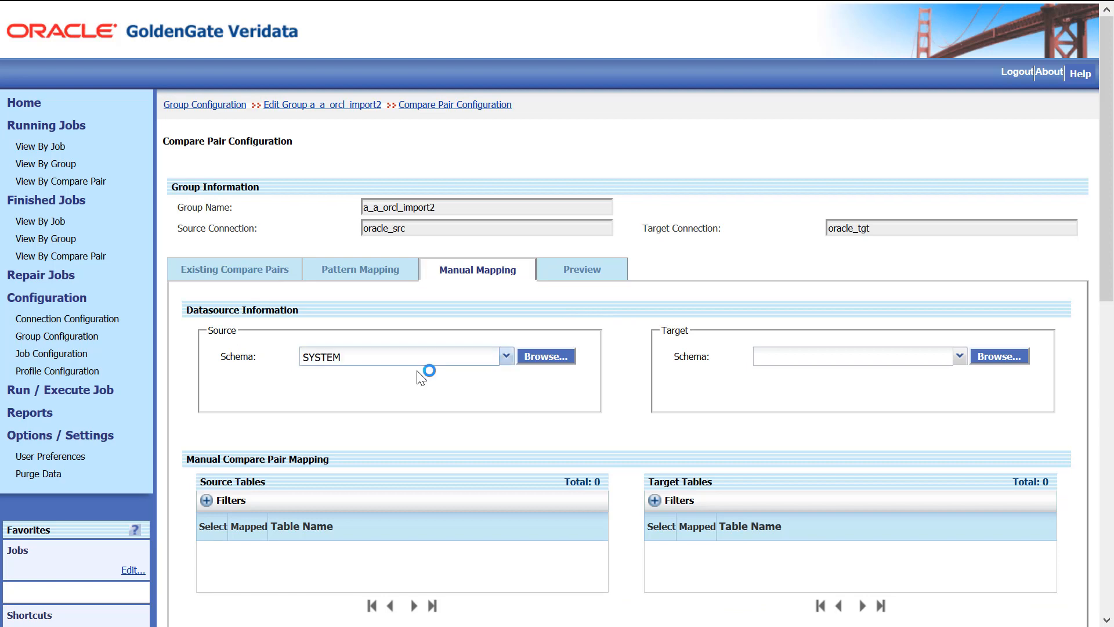
Step: Select BINARY_TYPES as both the source table and the target table for the manual compare pair mapping
scroll(213, 585, "down", 3)
left_click(213, 582)
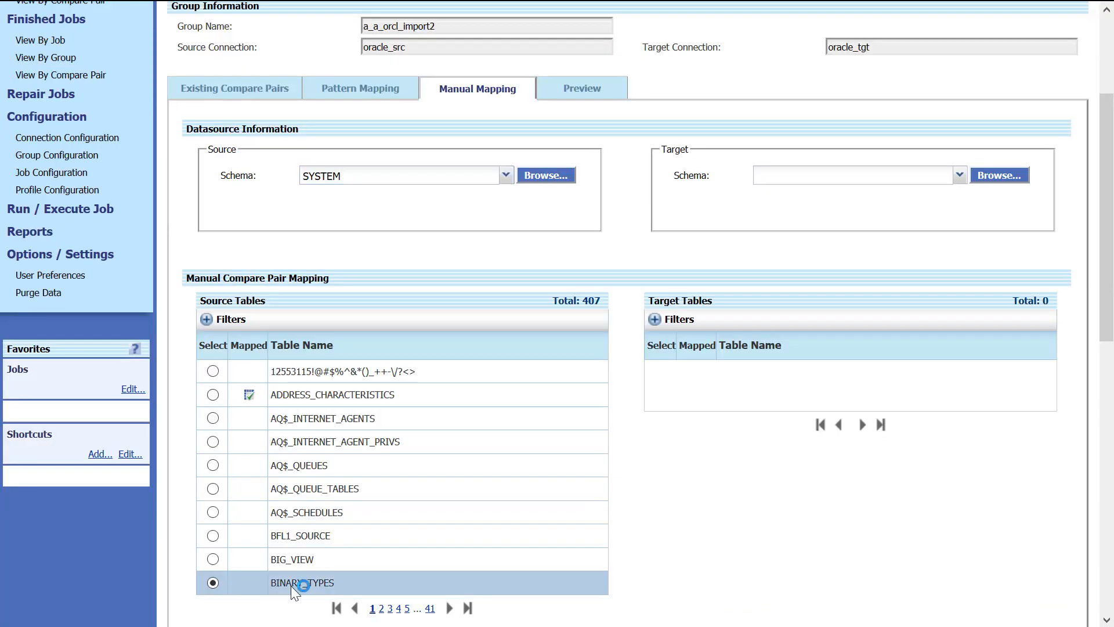
left_click(660, 582)
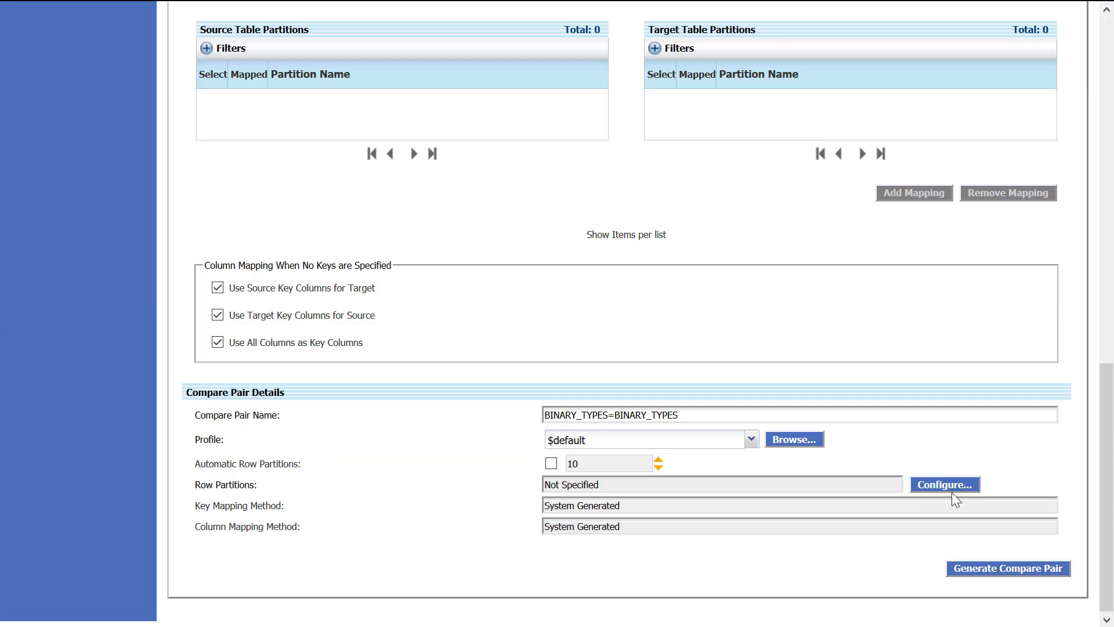
Step: Configure a source row partition named <10 with predicate <10, used at runtime, and copy it to the target table
left_click(945, 484)
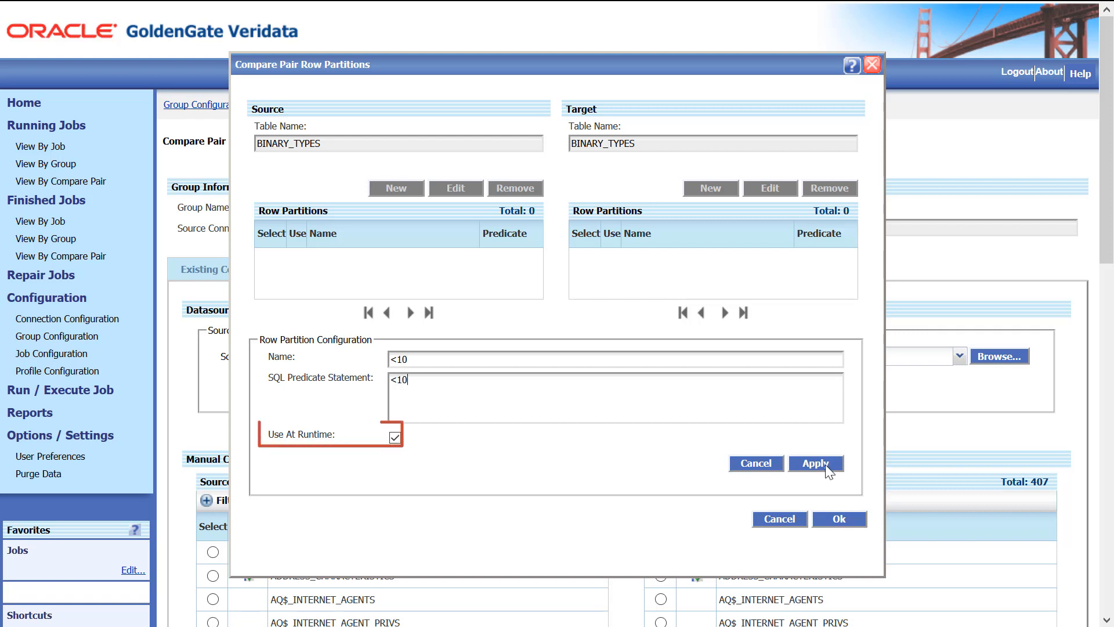
left_click(827, 465)
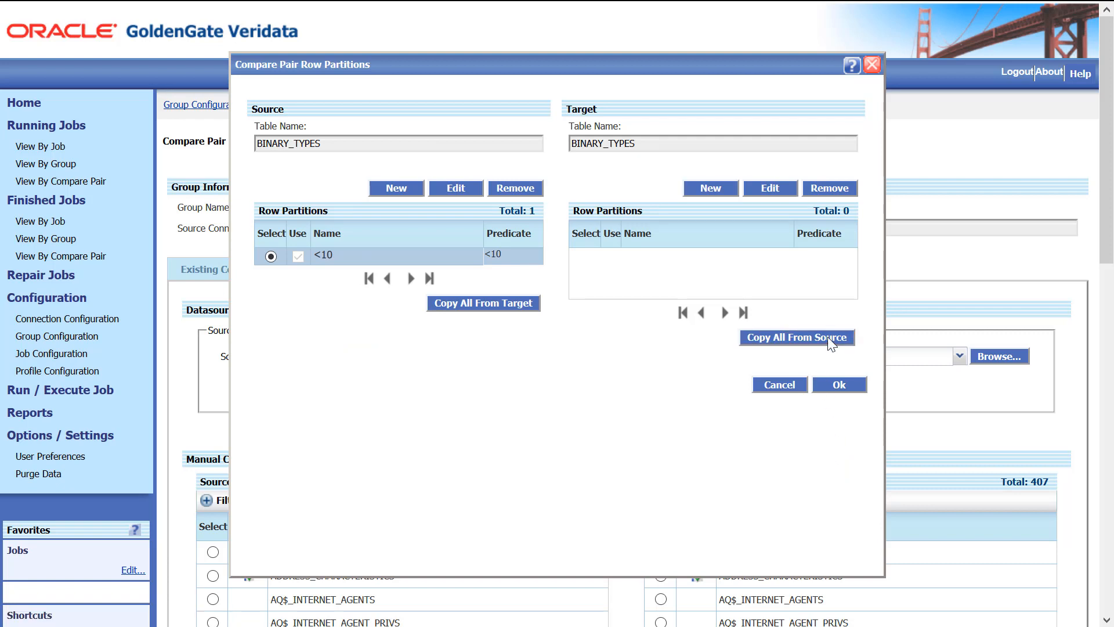
left_click(830, 341)
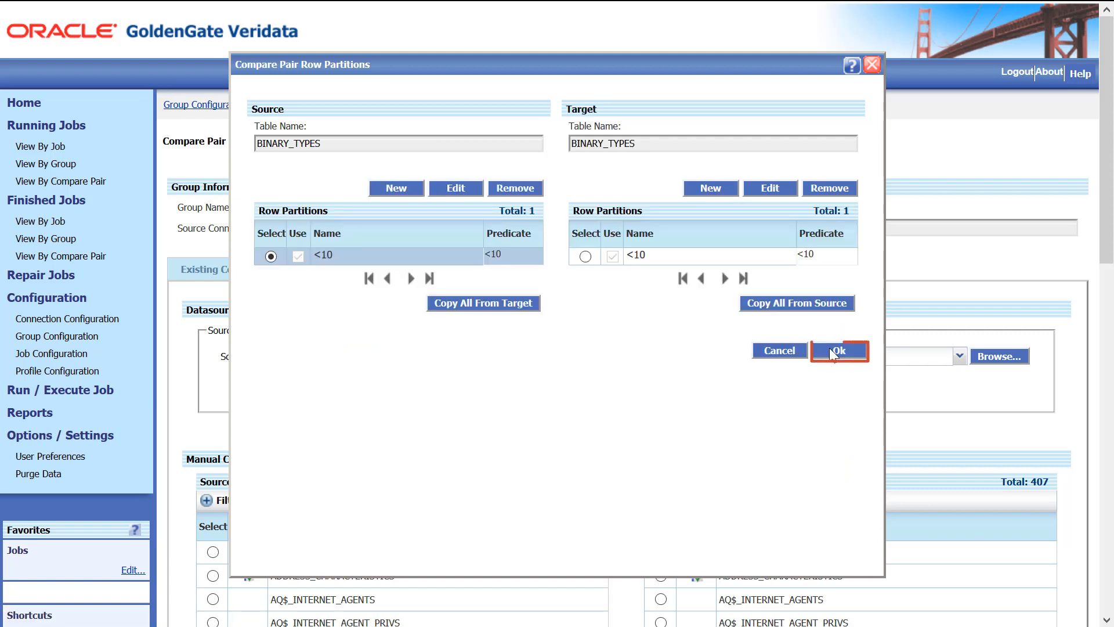
left_click(834, 357)
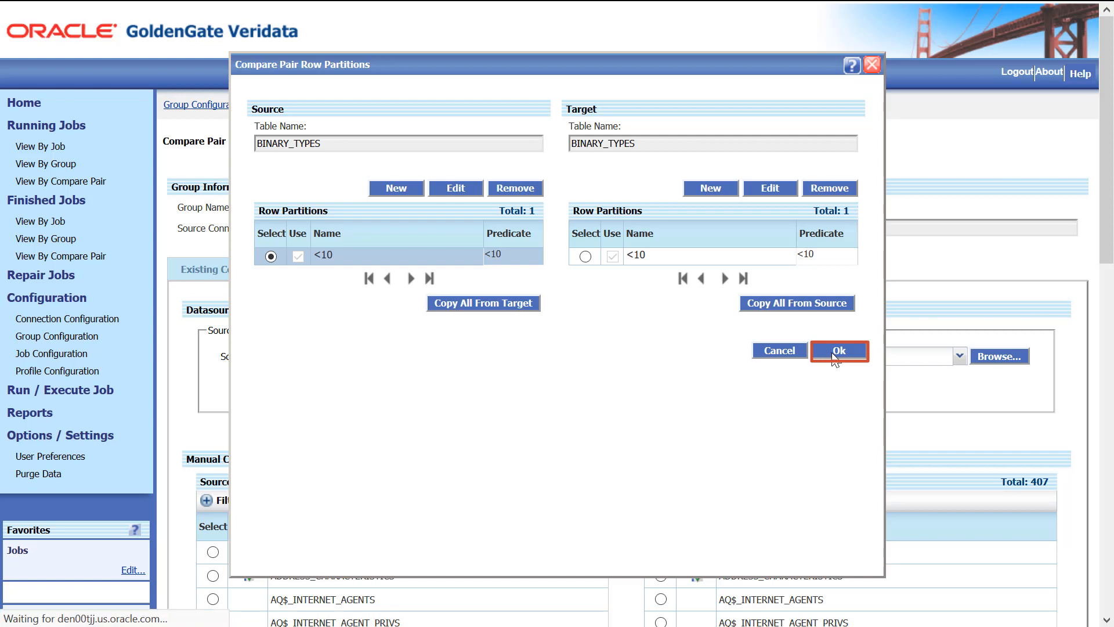
Step: Generate the BINARY_TYPES=BINARY_TYPES compare pair with manual row partitions and save it from the preview list
scroll(832, 354, "down", 6)
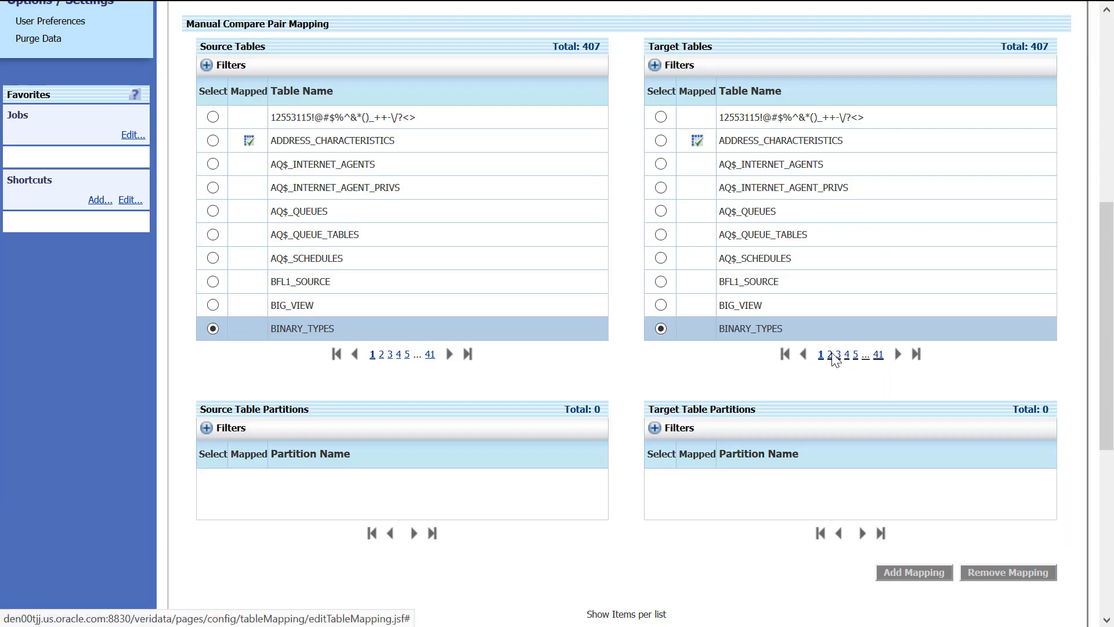
scroll(832, 354, "down", 5)
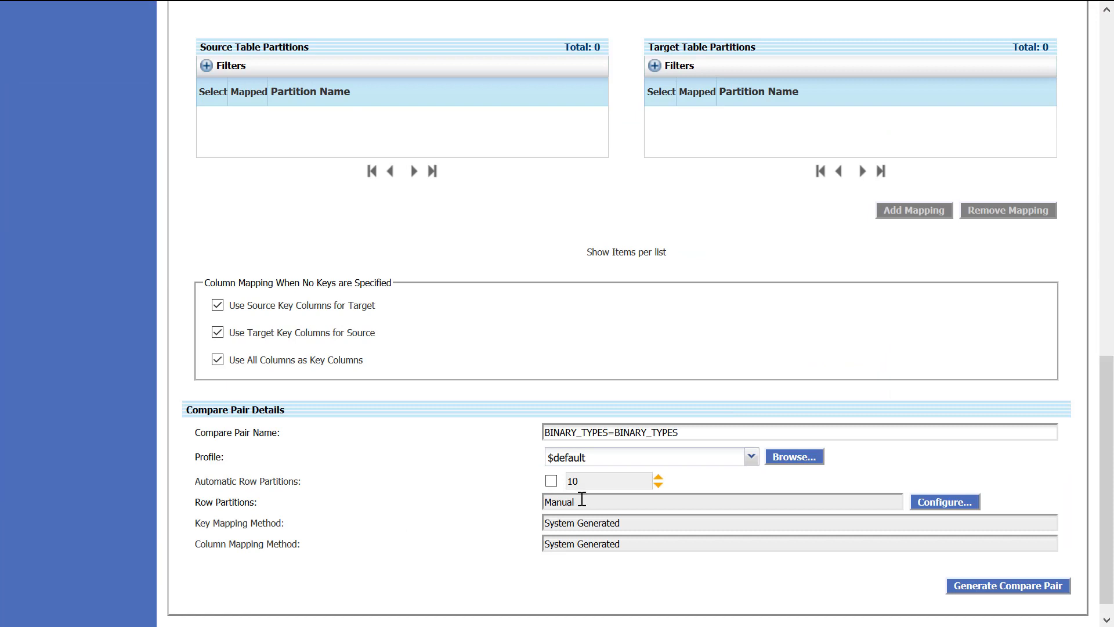
left_click_drag(584, 501, 523, 500)
scroll(837, 569, "down", 1)
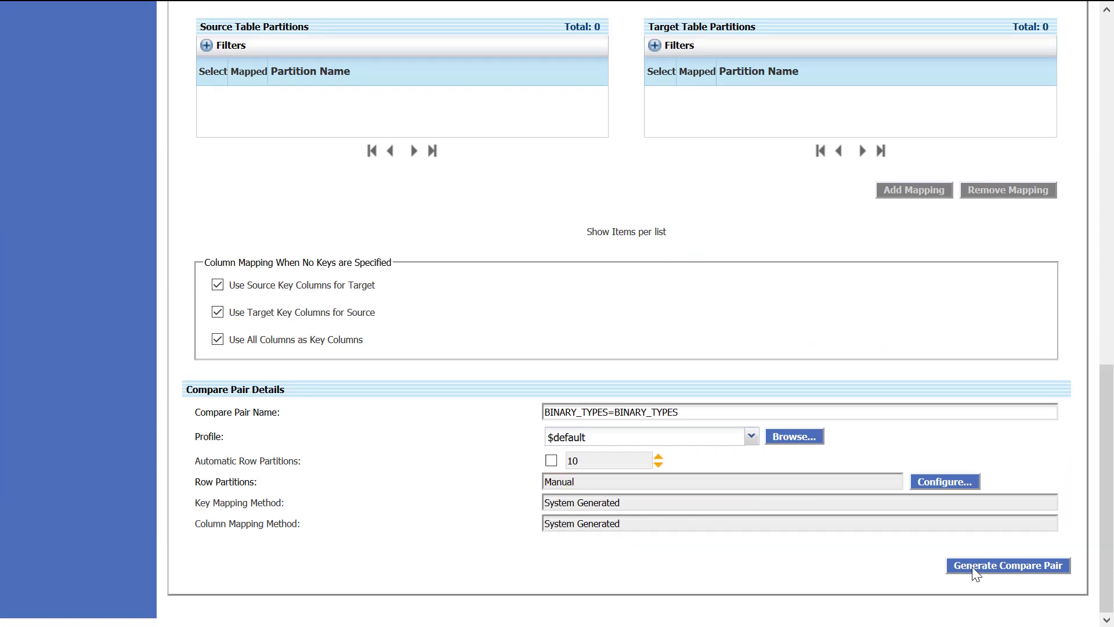
left_click(975, 571)
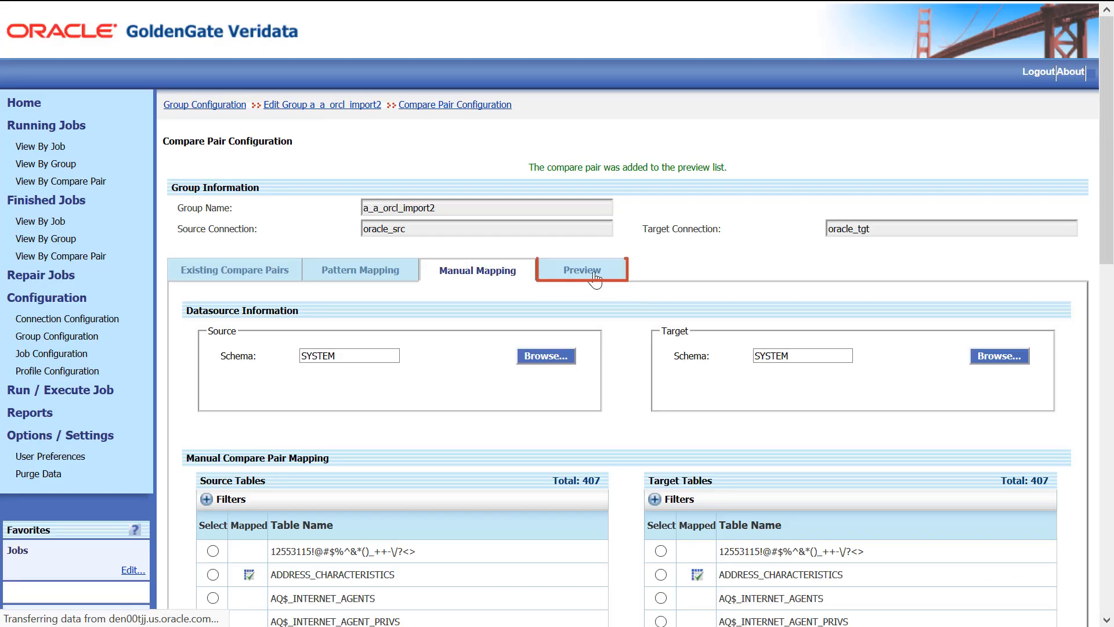
left_click(597, 275)
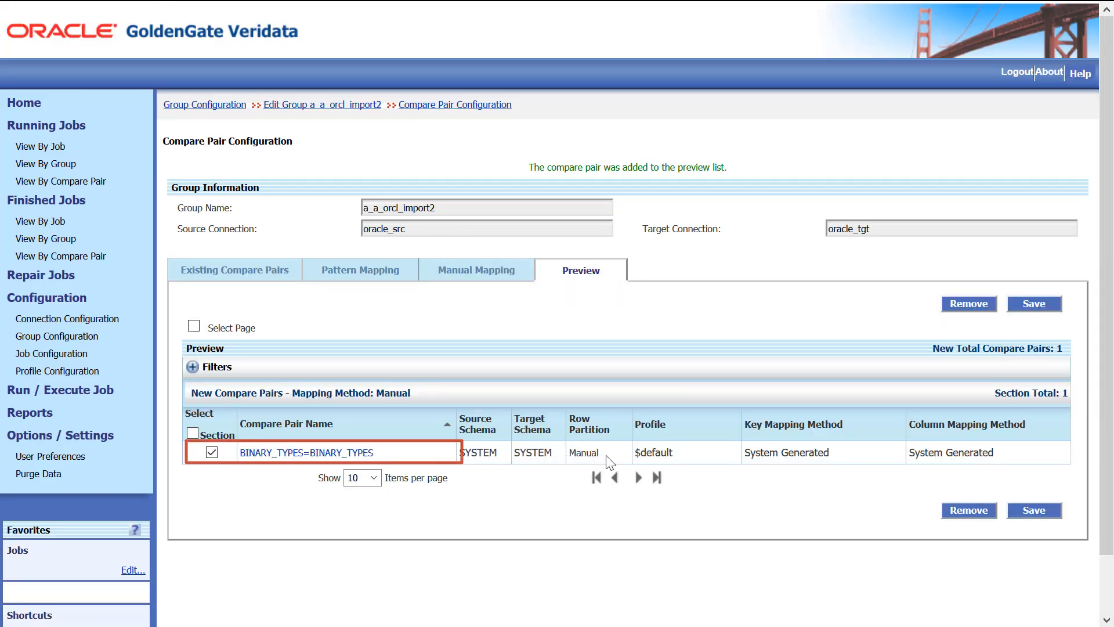
left_click(1039, 513)
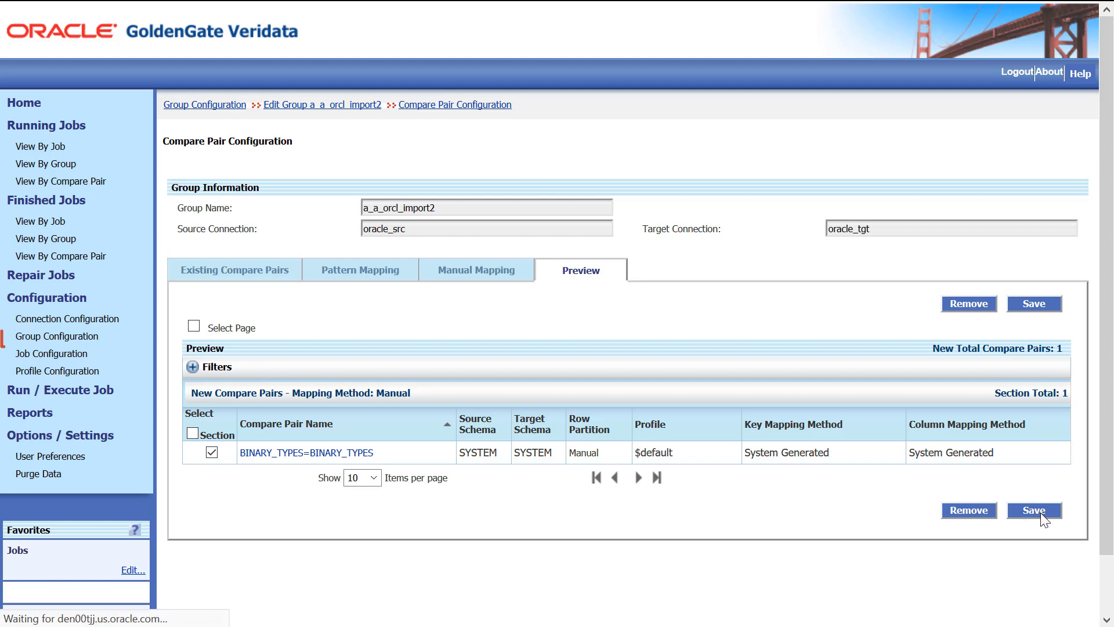
Step: Reopen group a_a_orcl_import2 for manual compare pair mapping with SYSTEM as the source schema
left_click(96, 337)
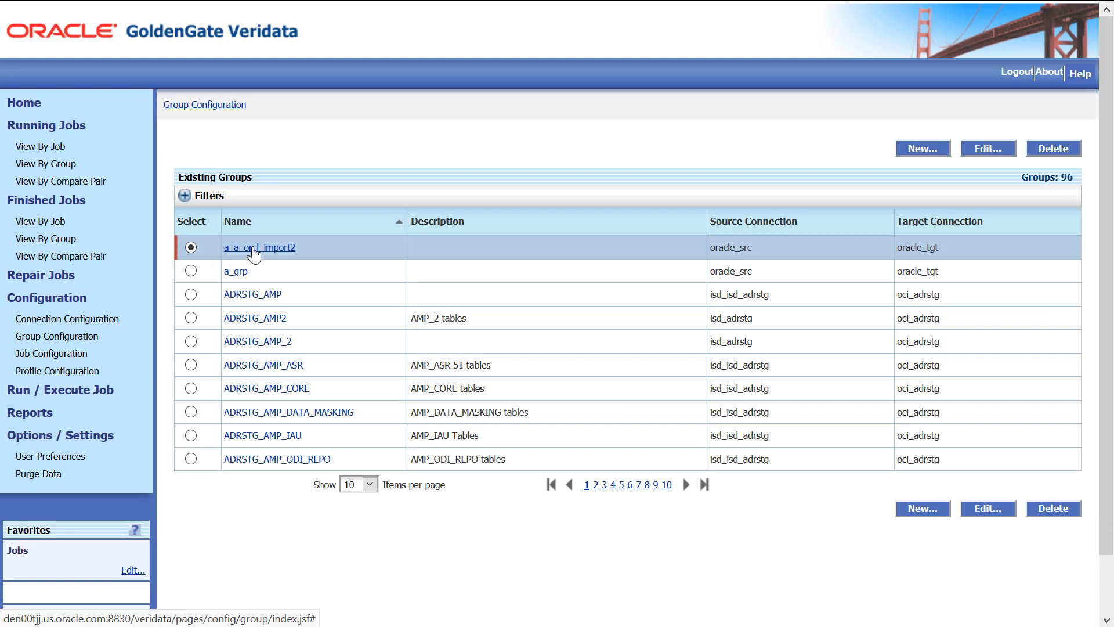
left_click(253, 250)
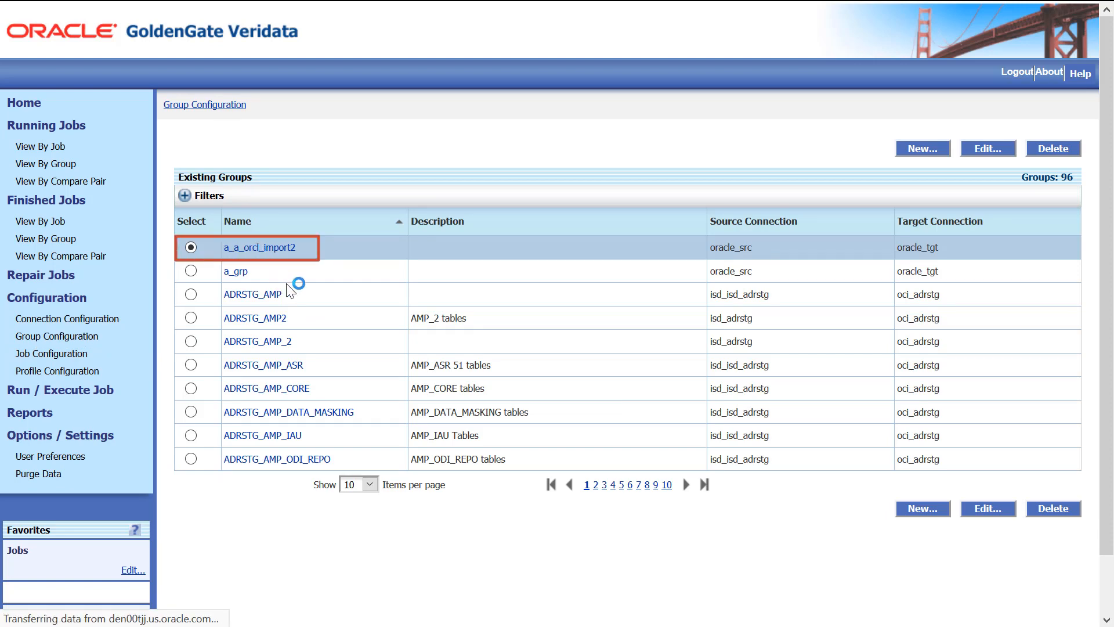
left_click(951, 418)
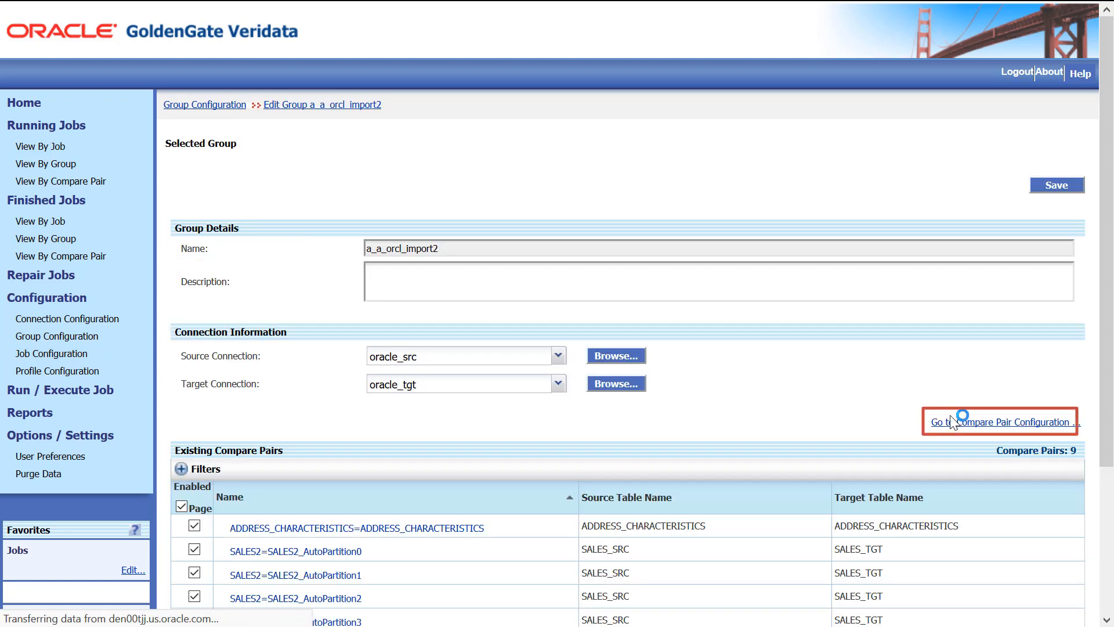
left_click(489, 279)
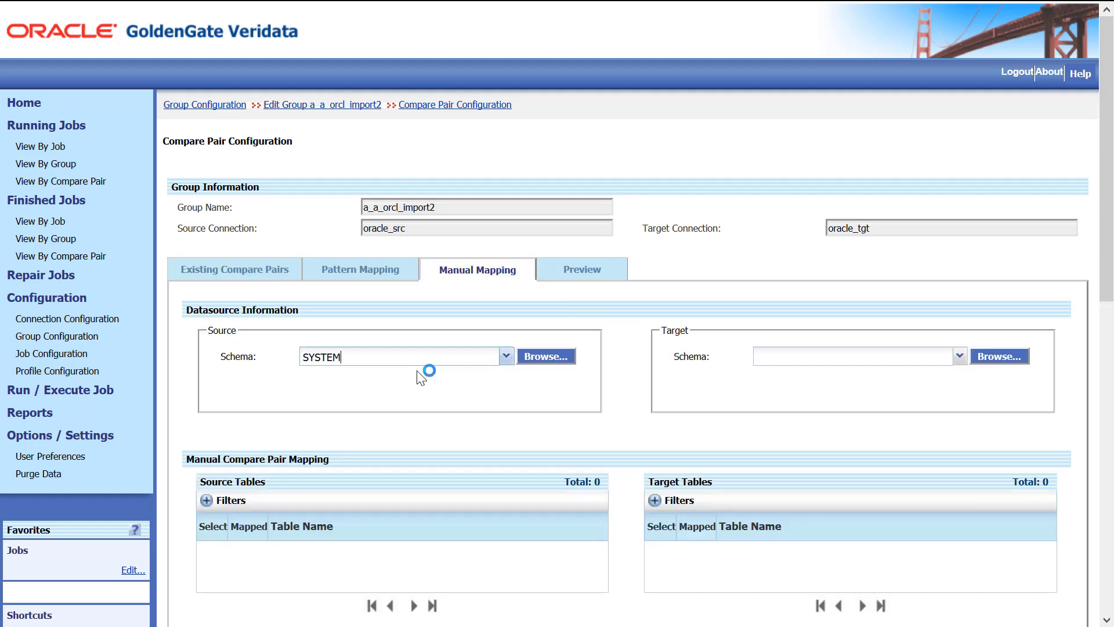
Step: Set the target schema to SYSTEM and select BFL1_SOURCE as both the source and target table
scroll(421, 377, "down", 3)
left_click(213, 583)
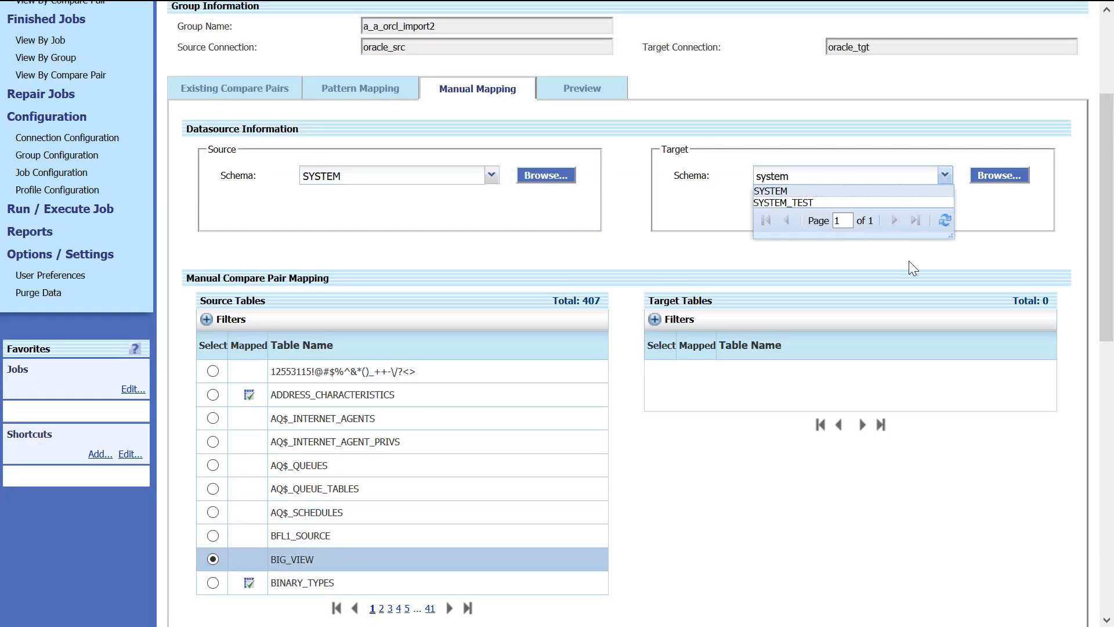
left_click(833, 193)
left_click(213, 535)
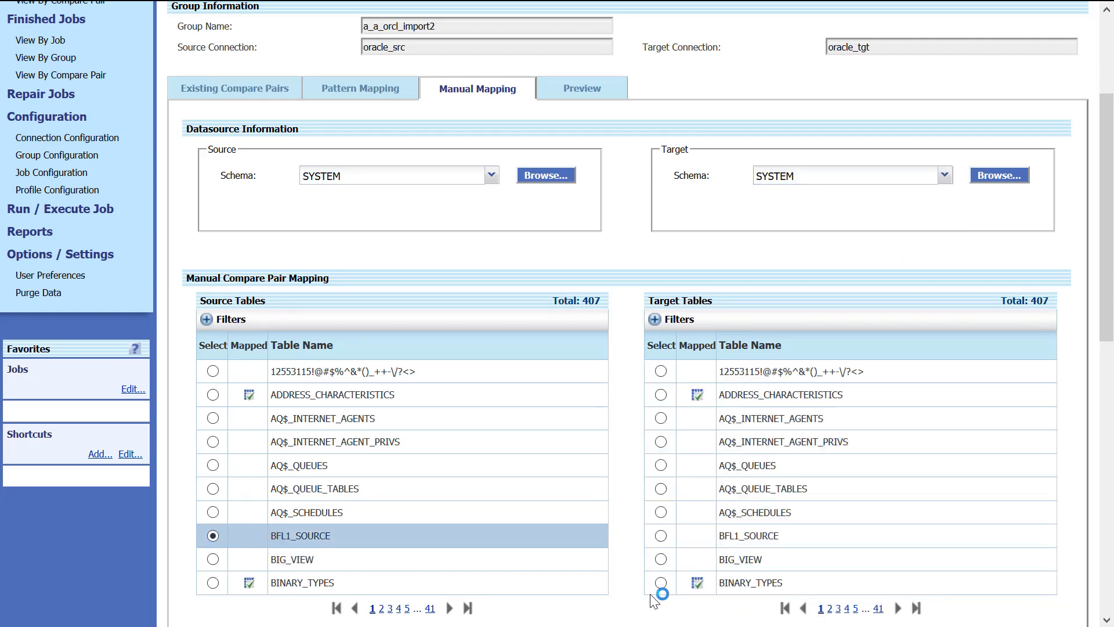
left_click(661, 535)
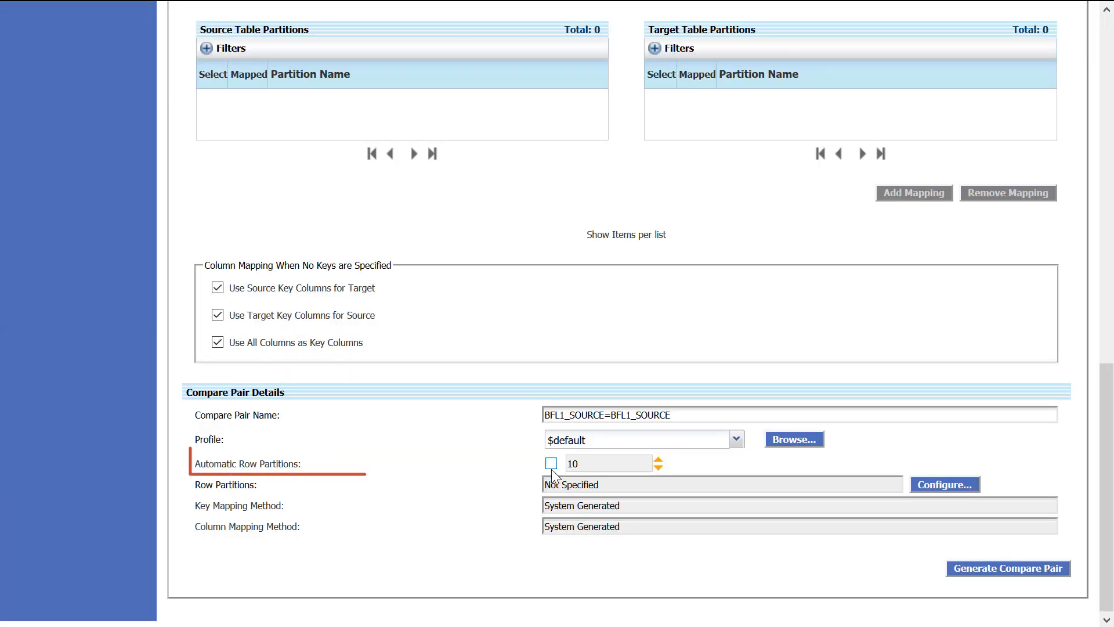
Step: Enable 10 automatic row partitions for BFL1_SOURCE=BFL1_SOURCE, then generate the compare pairs and save them from the preview
left_click(551, 463)
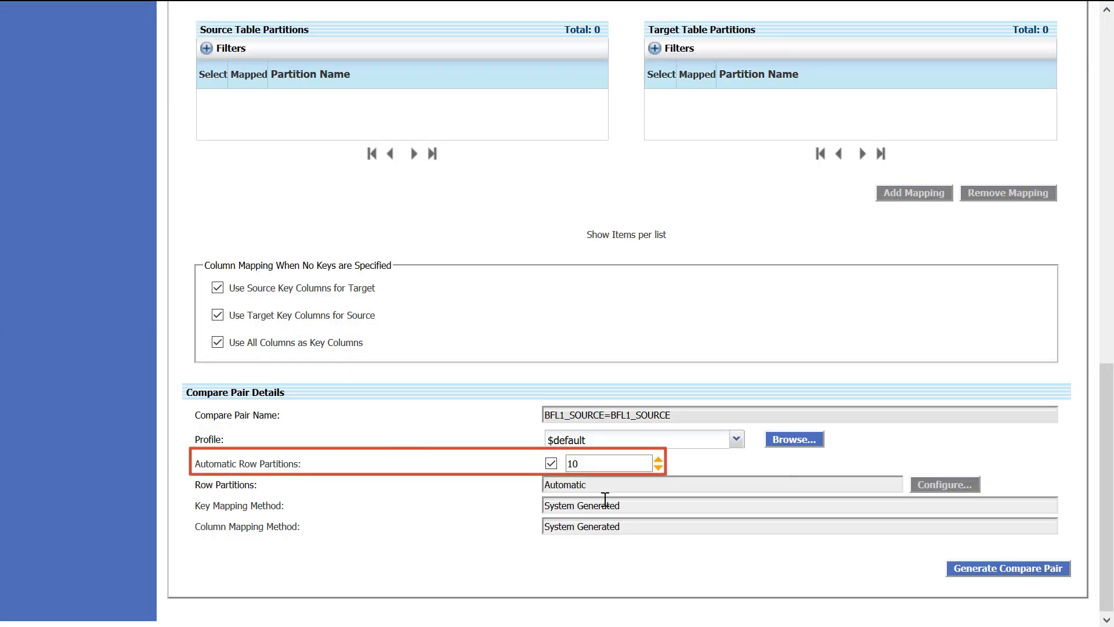
left_click(974, 572)
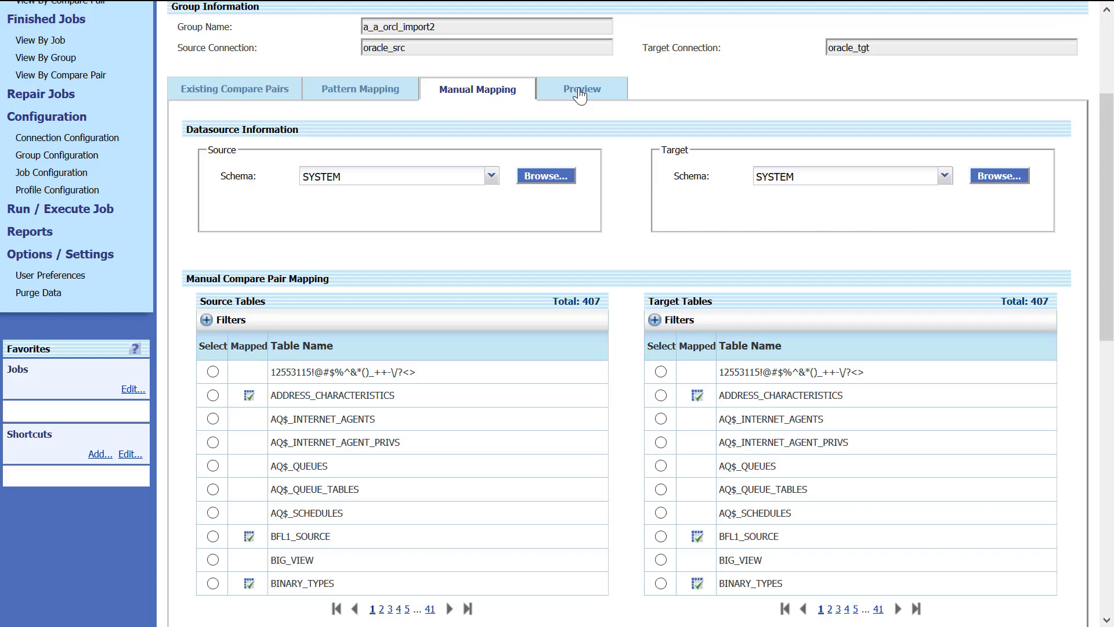
left_click(581, 94)
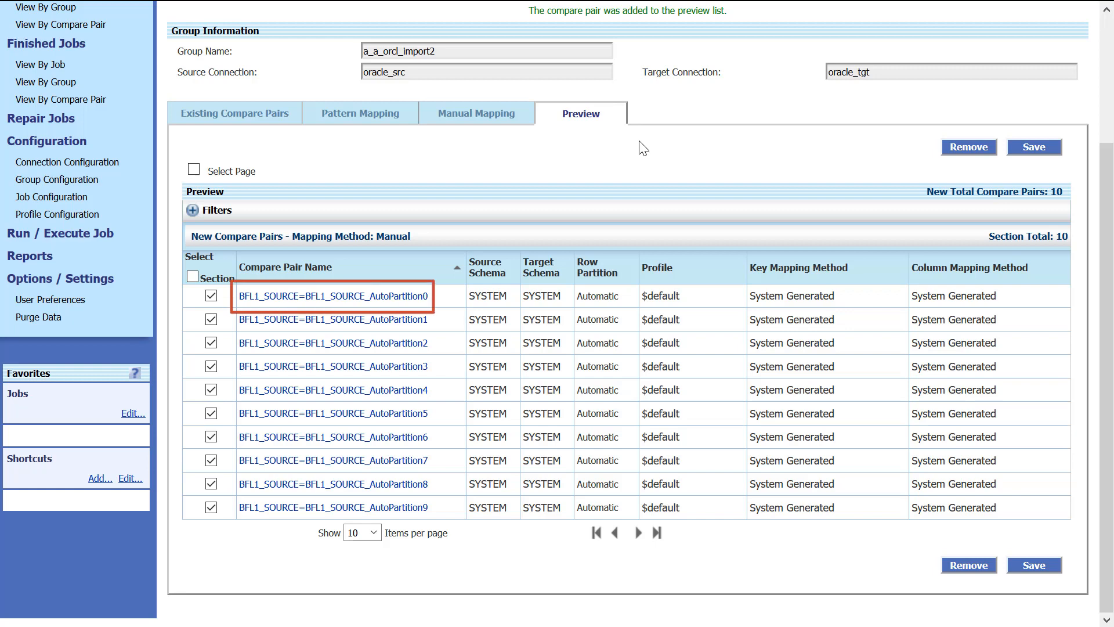
left_click(1049, 563)
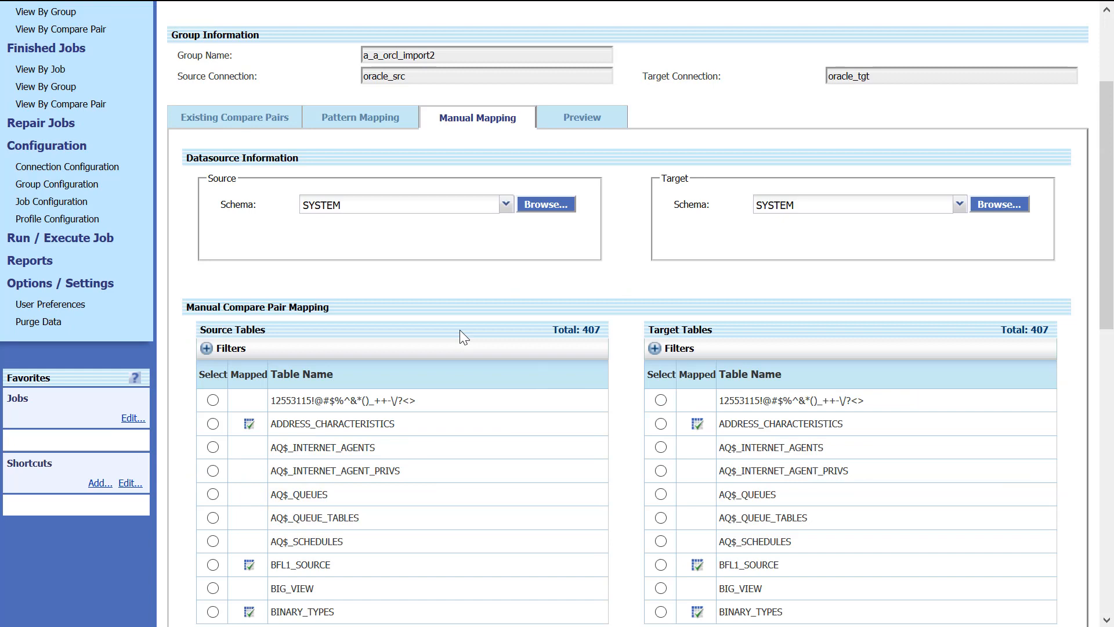
Step: Return to the manual mapping of group a_a_orcl_import2 and choose SYSTEM as the source schema again
left_click(29, 184)
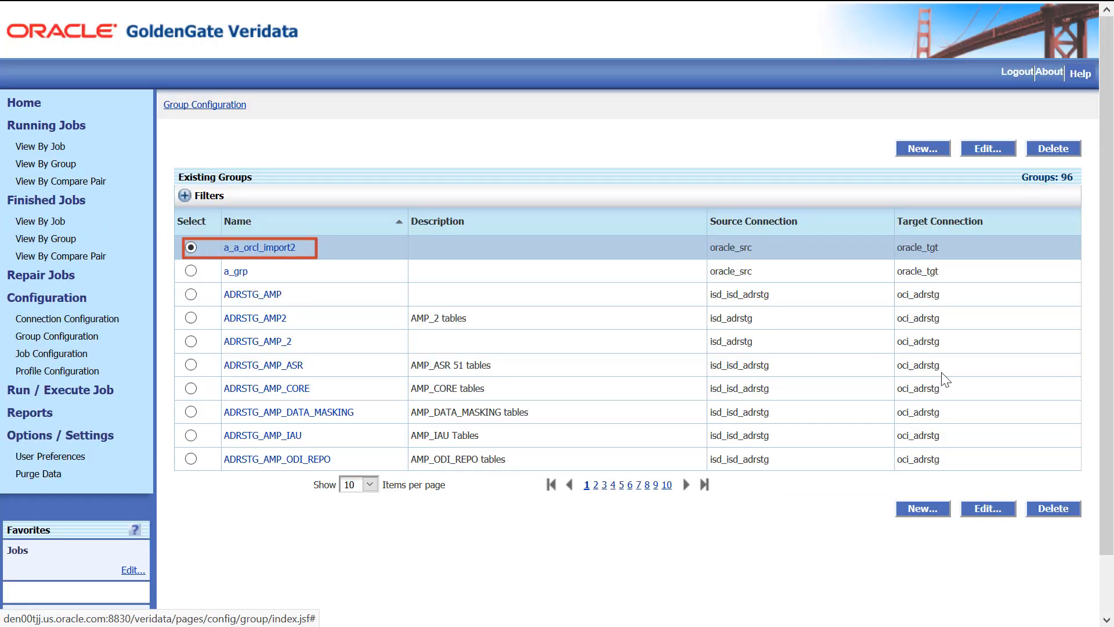
left_click(987, 511)
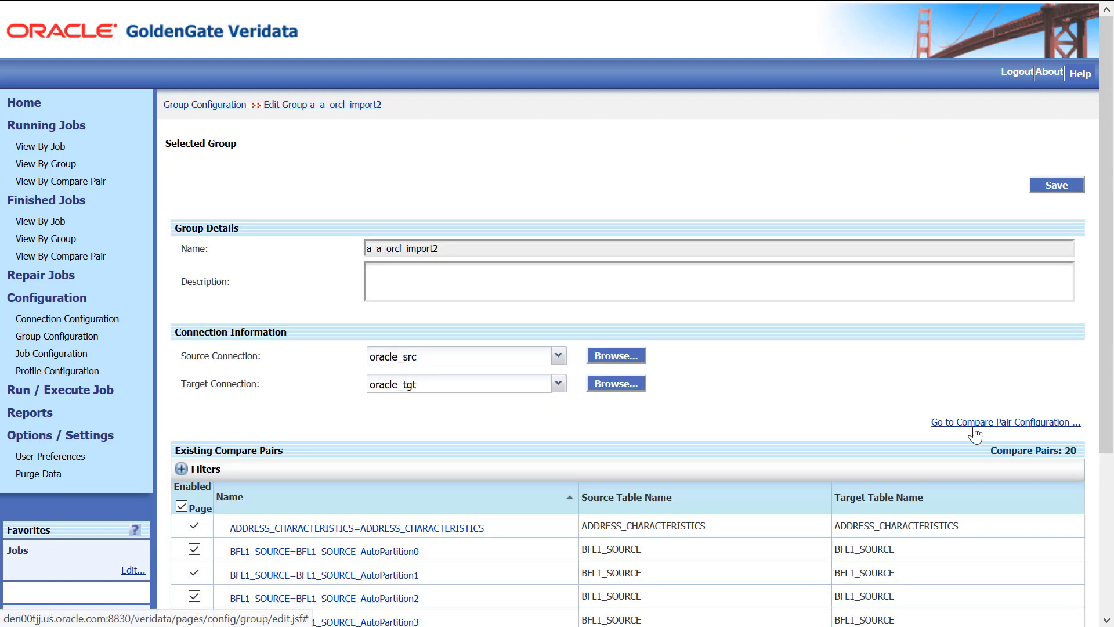
left_click(975, 430)
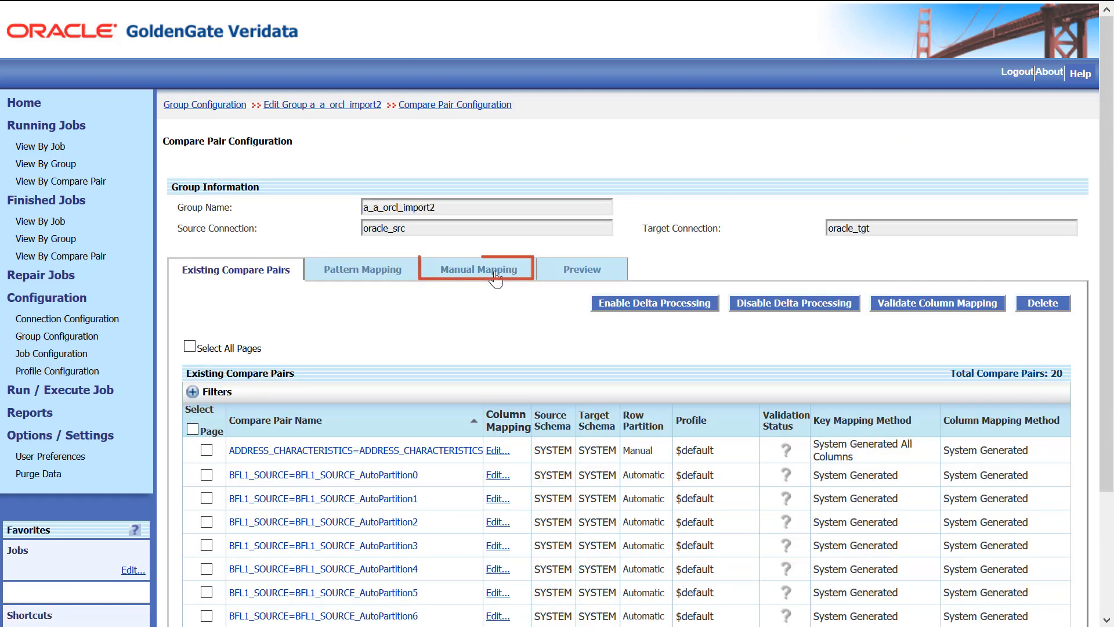
left_click(494, 276)
left_click(365, 356)
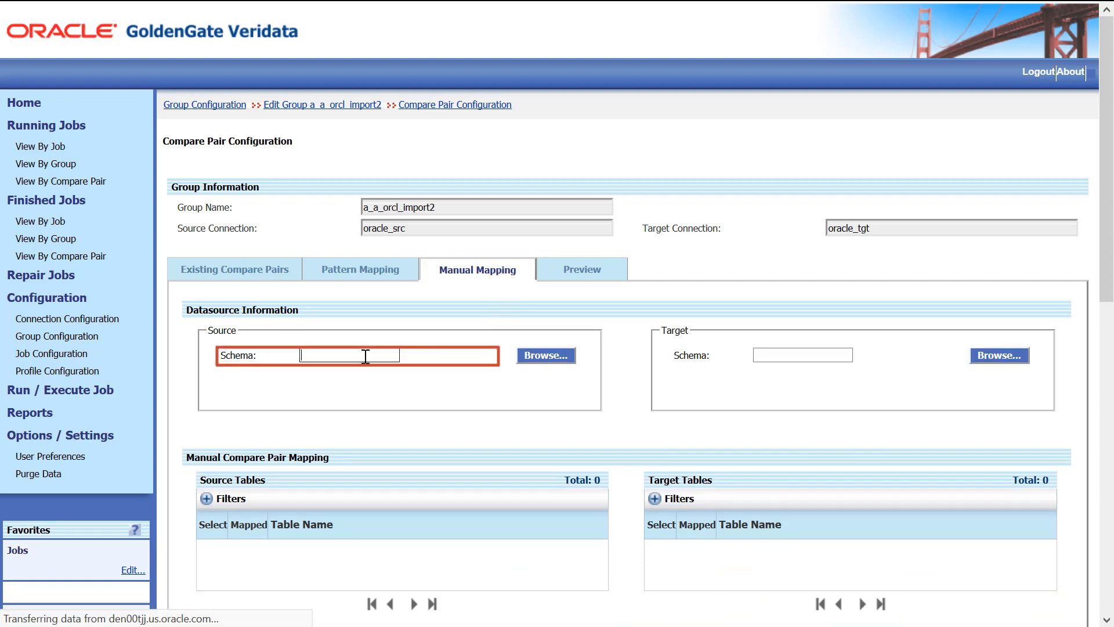
type("system")
key("Return")
Step: Filter the source tables by names like "sales" and select the SALES table
scroll(217, 326, "down", 3)
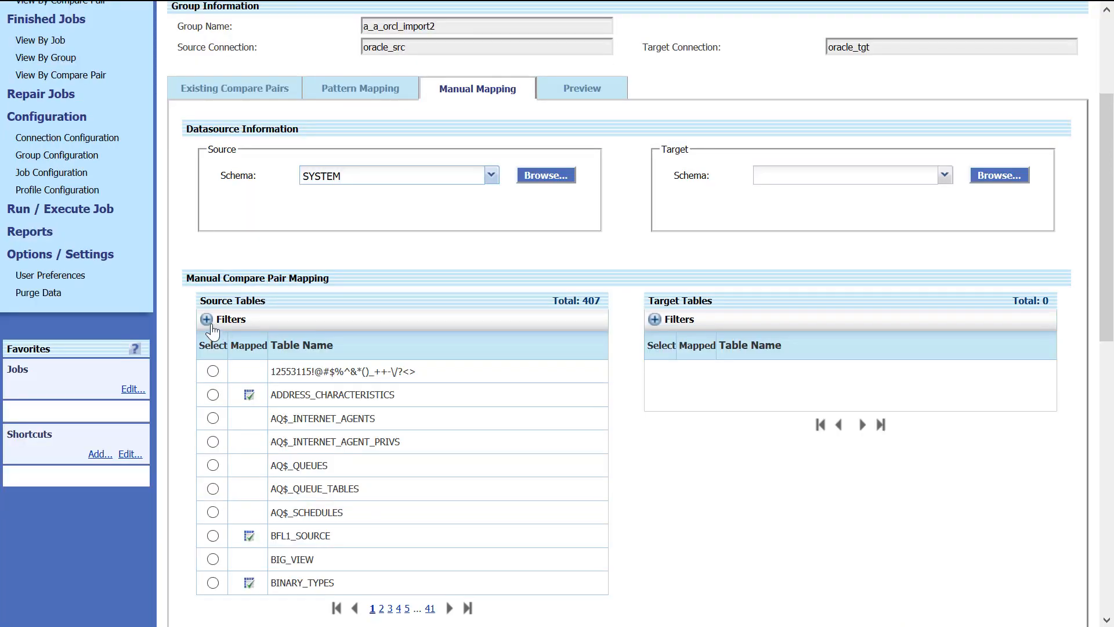
left_click(208, 320)
left_click(304, 394)
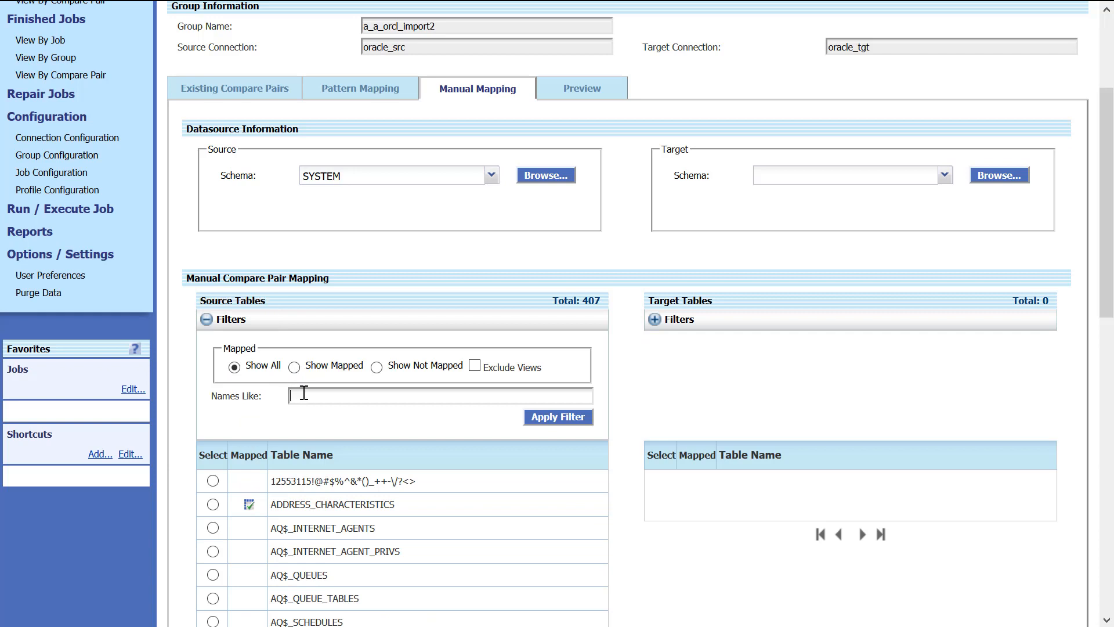
type("sales")
key("Tab")
left_click(554, 417)
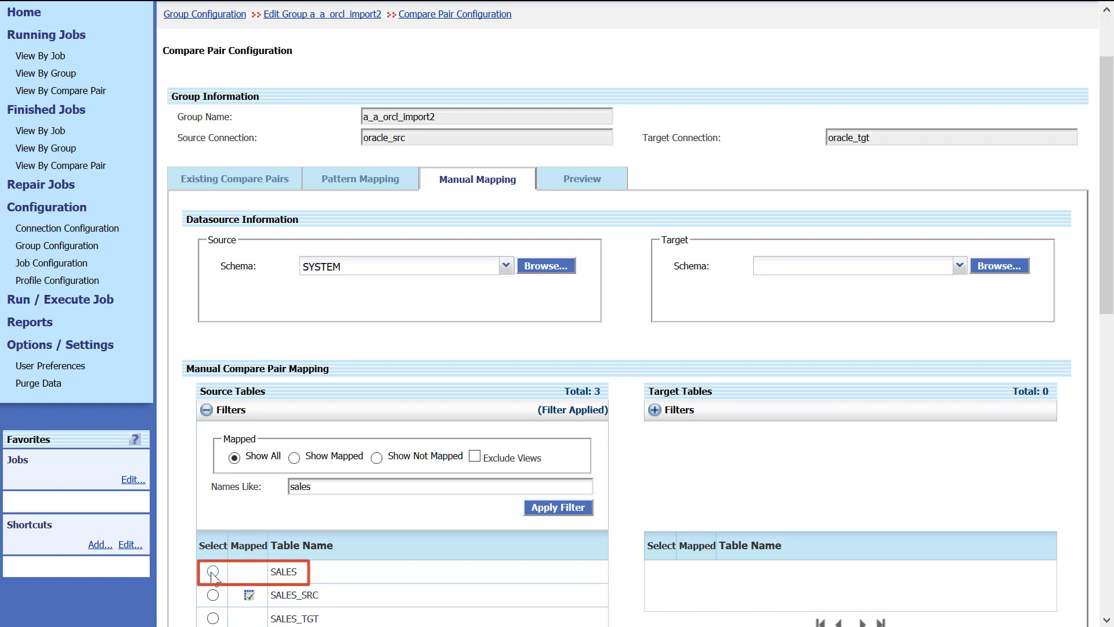
left_click(212, 572)
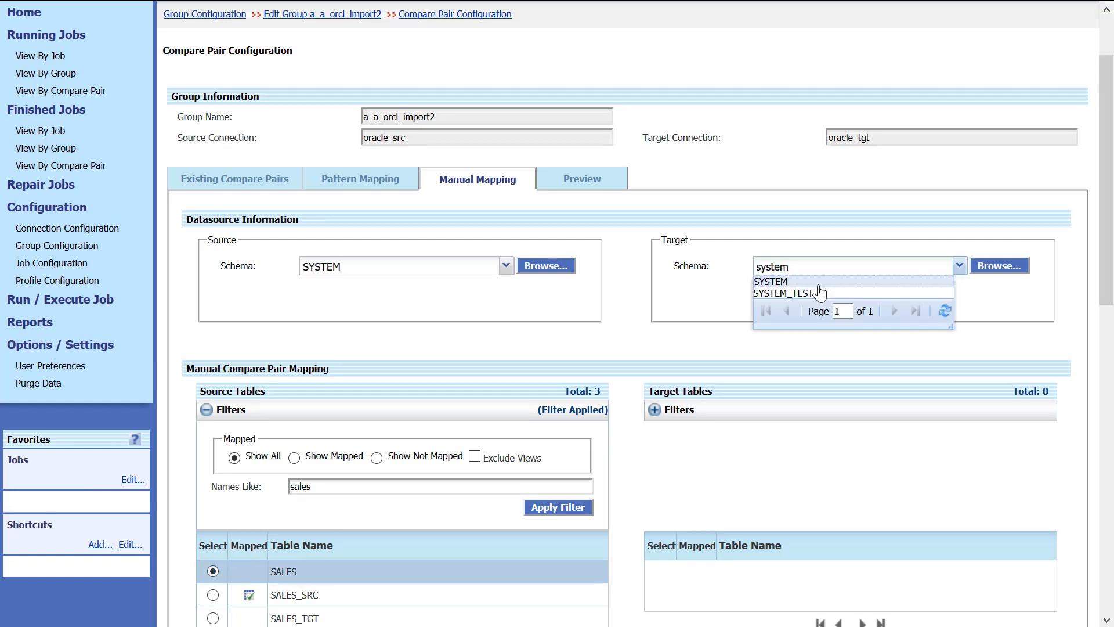
Step: Set the target schema to SYSTEM, filter the target tables by names like "sales", and select the SALES table
left_click(815, 282)
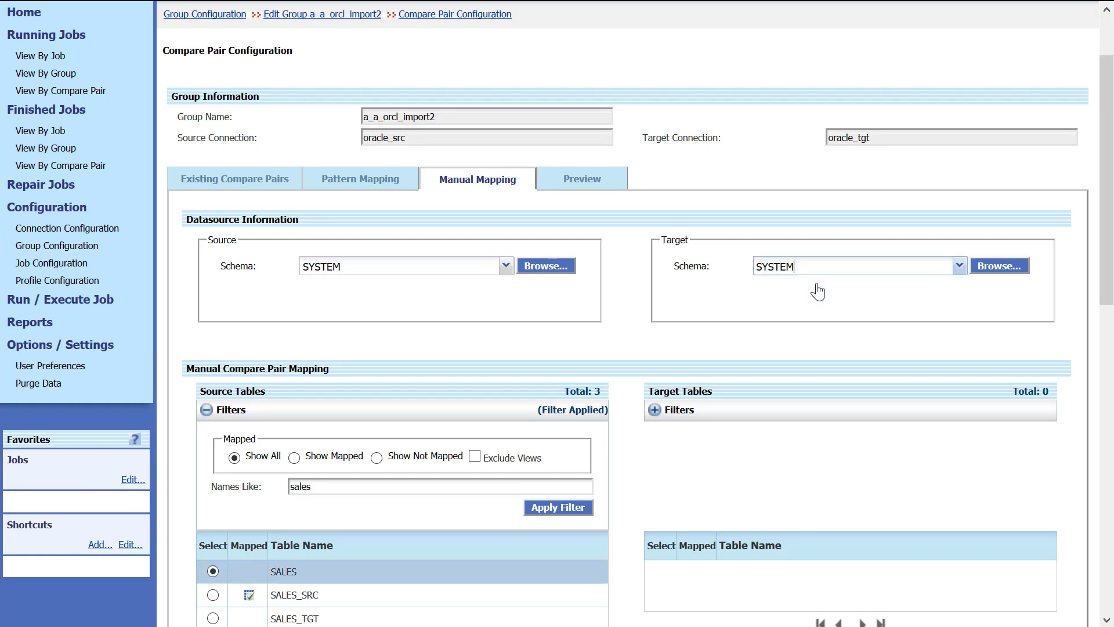
left_click(654, 410)
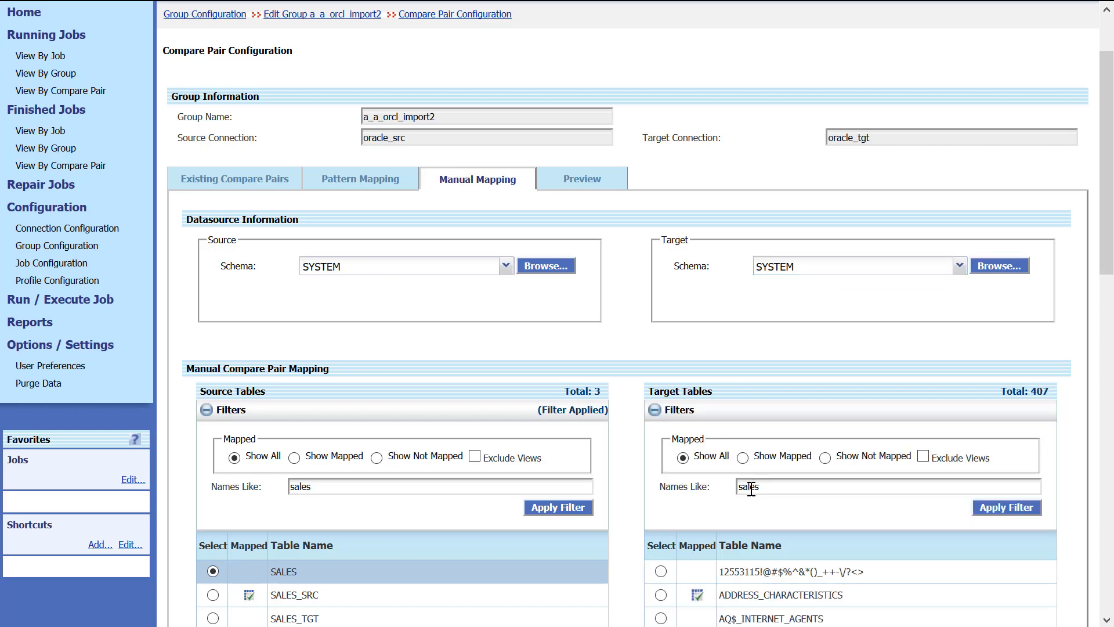
left_click(983, 508)
left_click(661, 571)
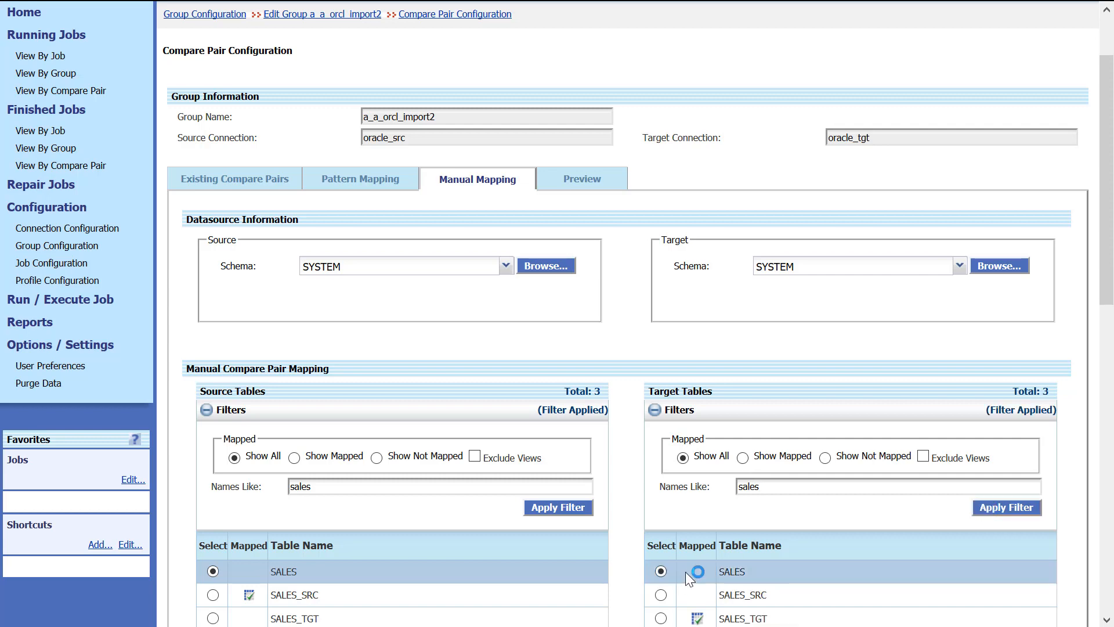
Step: Map source partition SALES_Q1_2006 to target partition SALES_Q1_2006 and add the resulting compare pair to the preview list
scroll(612, 545, "down", 5)
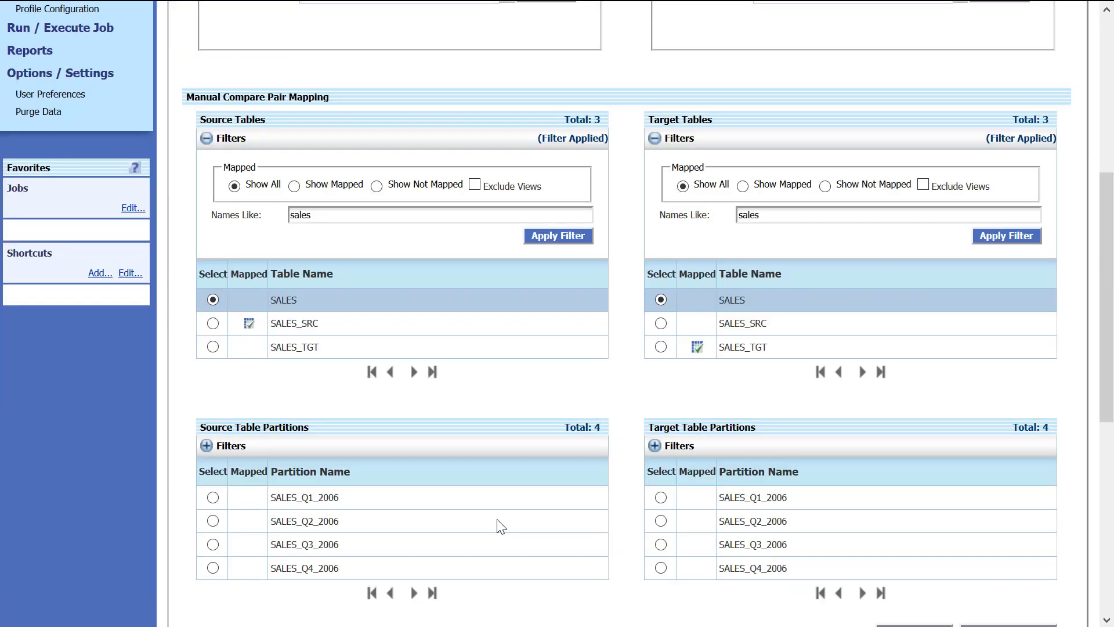
left_click(213, 498)
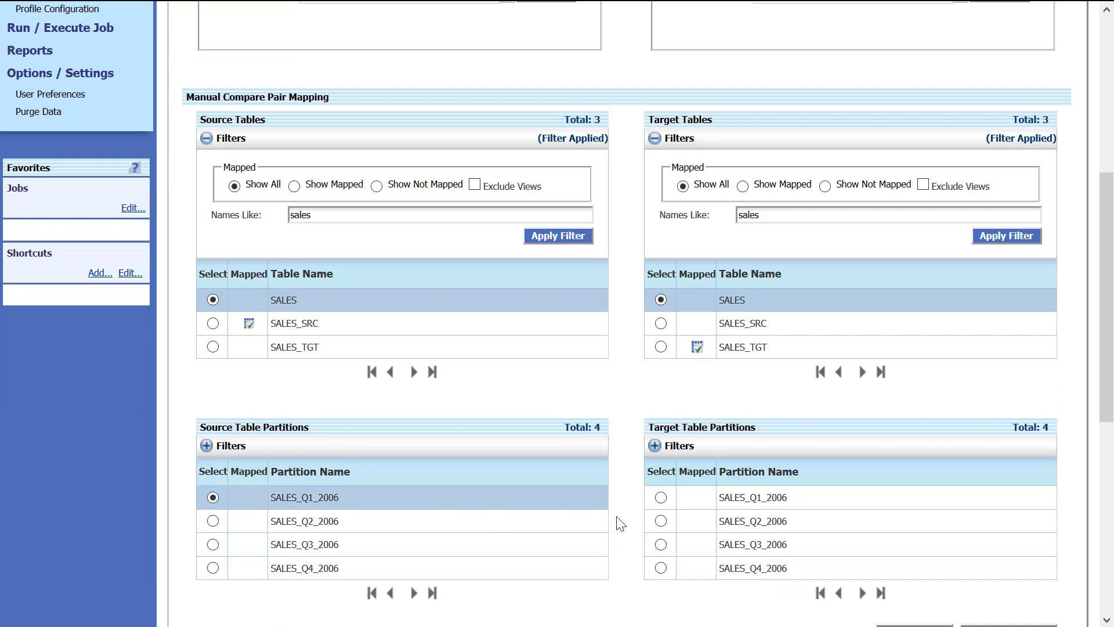
left_click(661, 498)
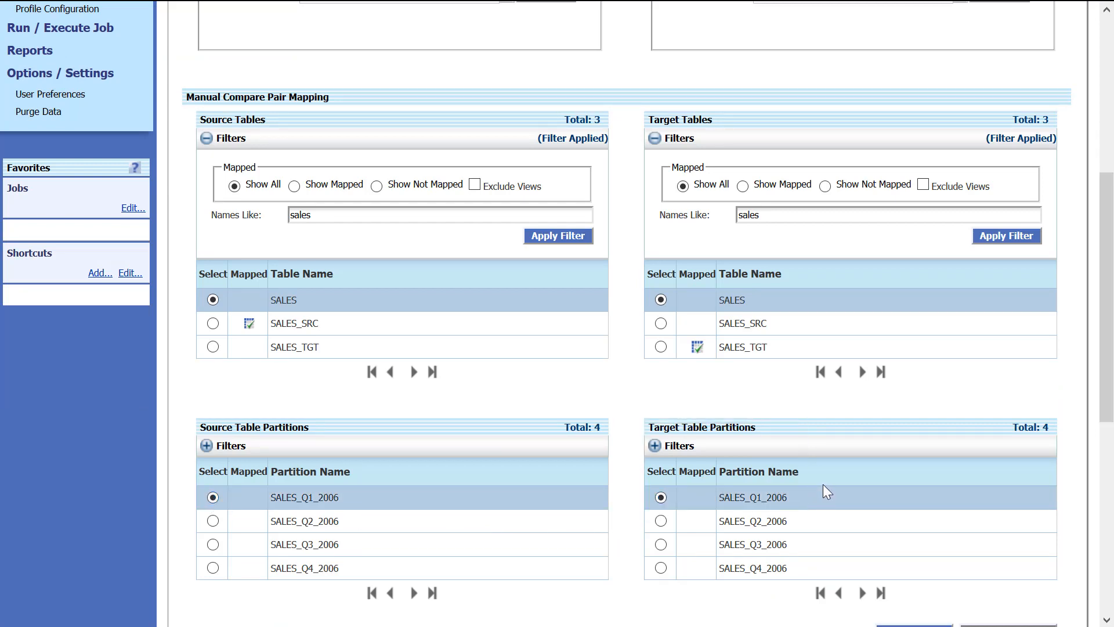
scroll(825, 486, "down", 2)
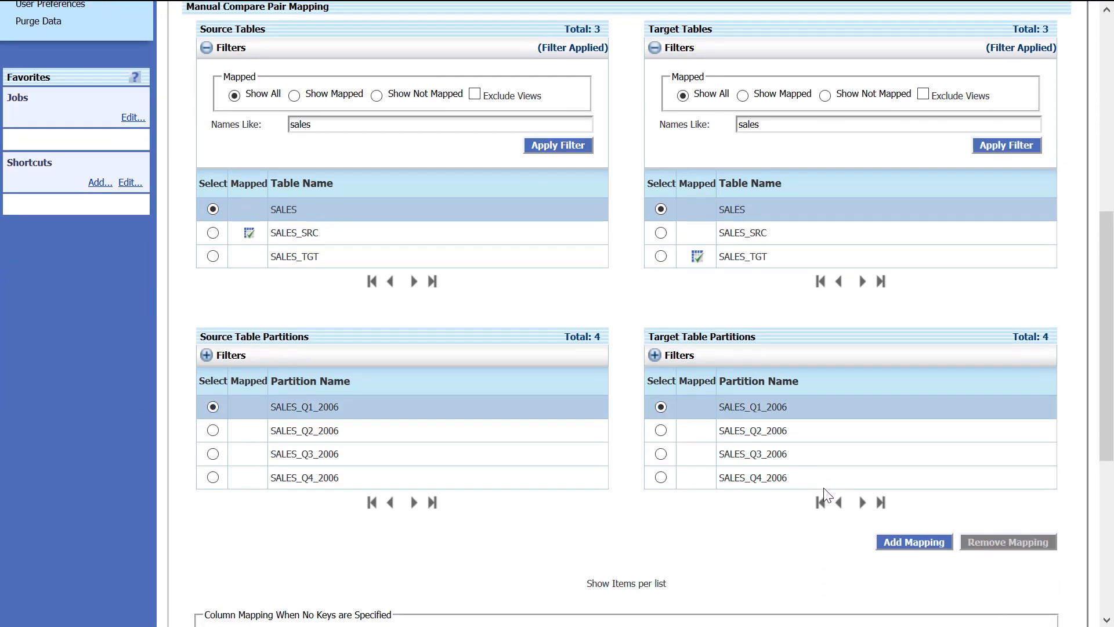
left_click(899, 542)
scroll(893, 539, "down", 8)
left_click(975, 565)
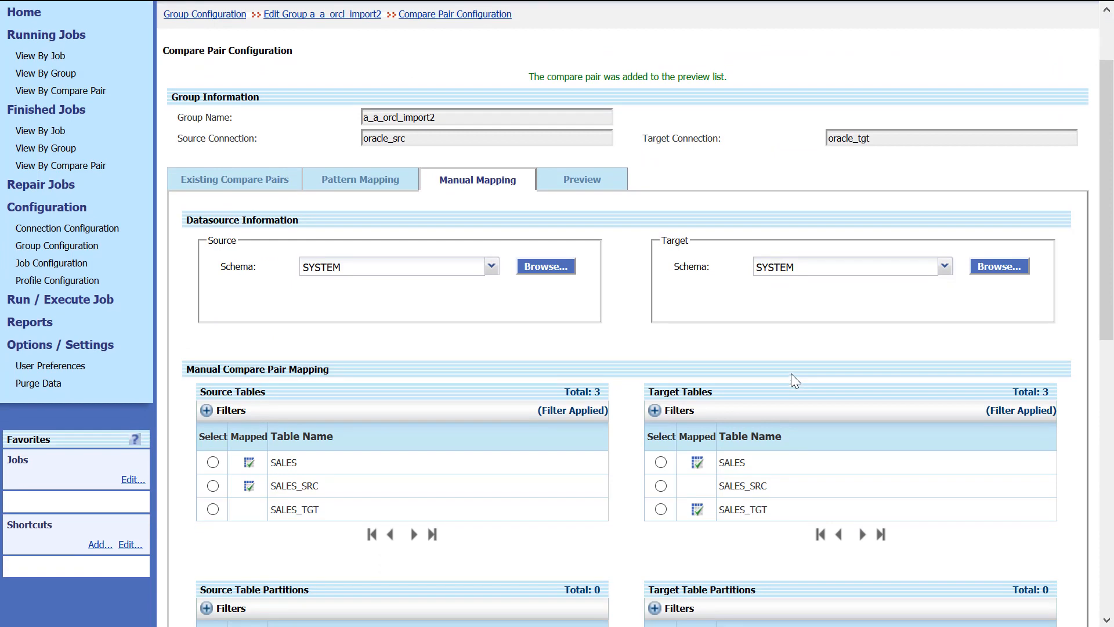
Step: Save the compare pair SALES_SALES_Q1_2006=SALES_SALES_Q1_2006 from the preview
left_click(580, 184)
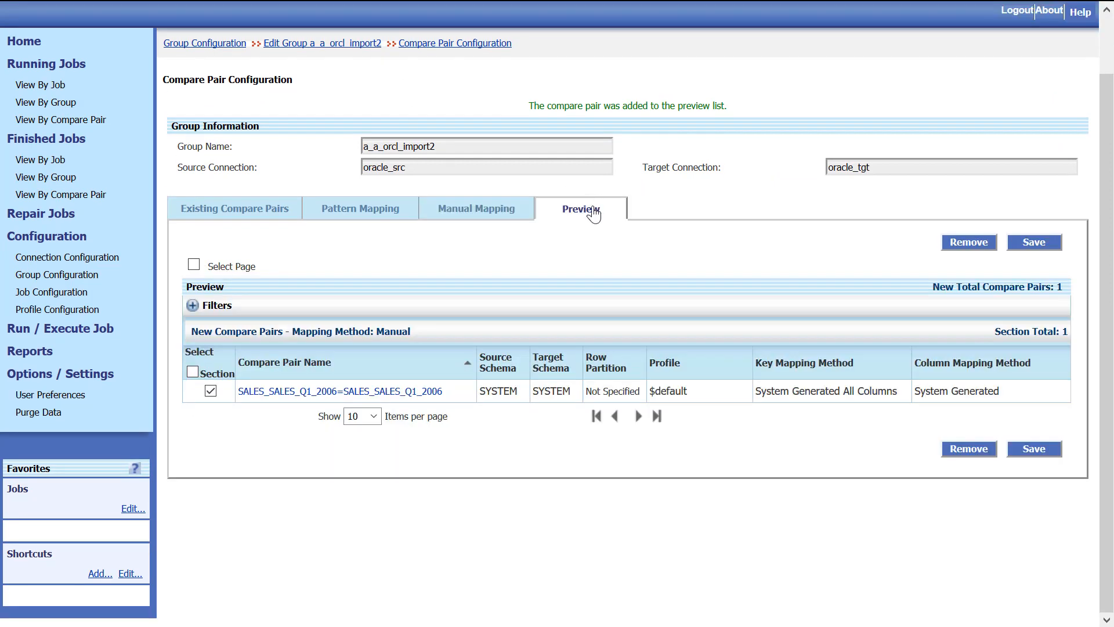
left_click(1039, 452)
left_click(1034, 449)
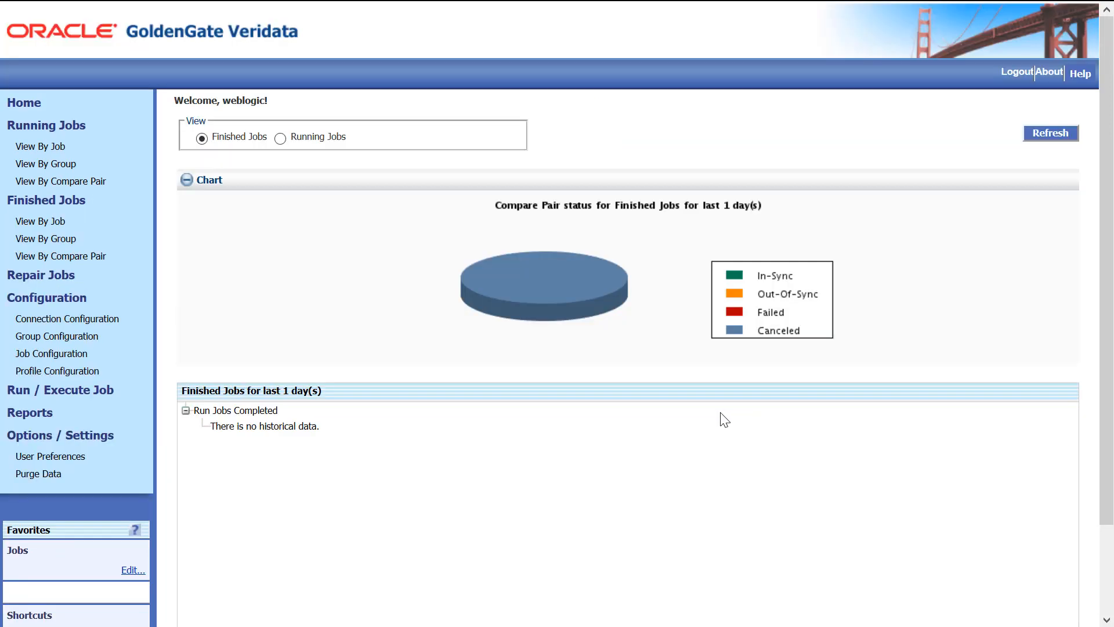
Step: Open the compare pair configuration of group a_a_orcl_import2 from the group configuration
left_click(79, 339)
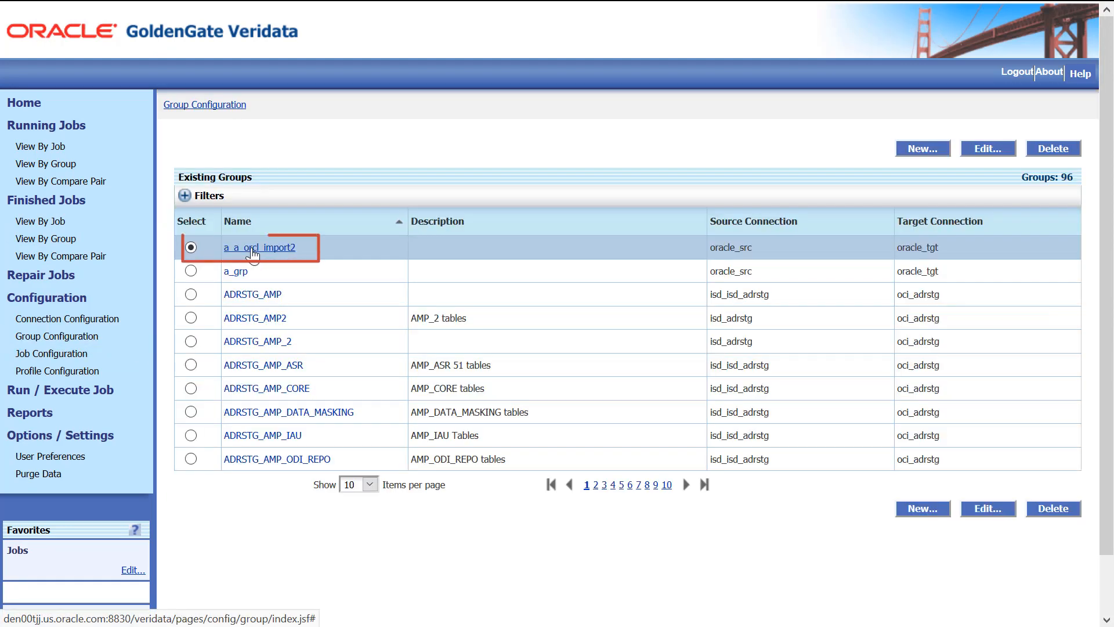
left_click(253, 249)
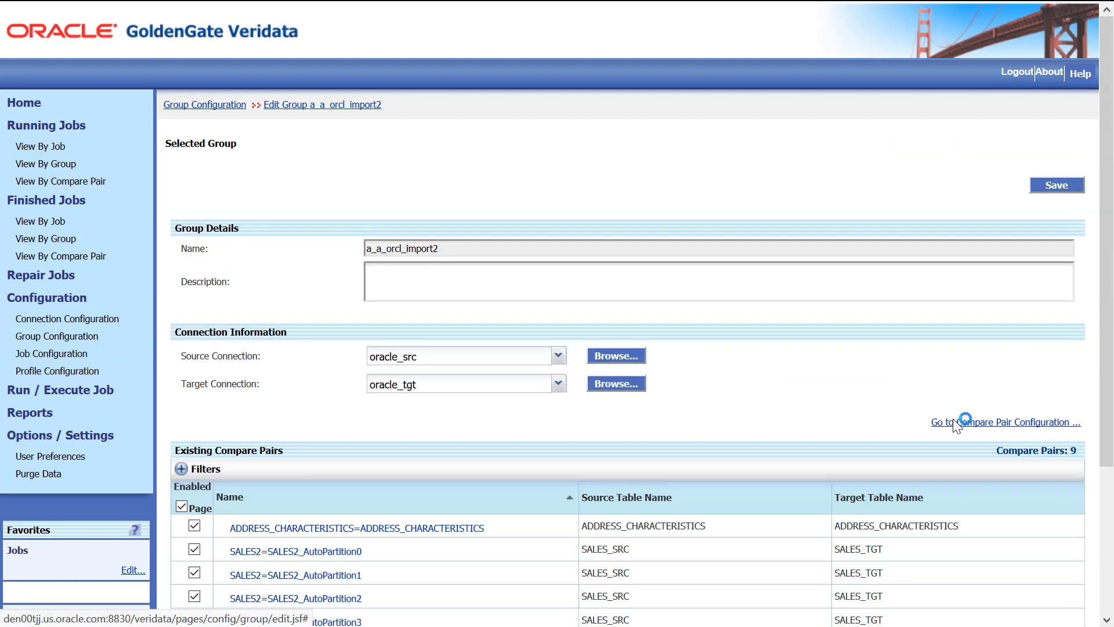
left_click(953, 422)
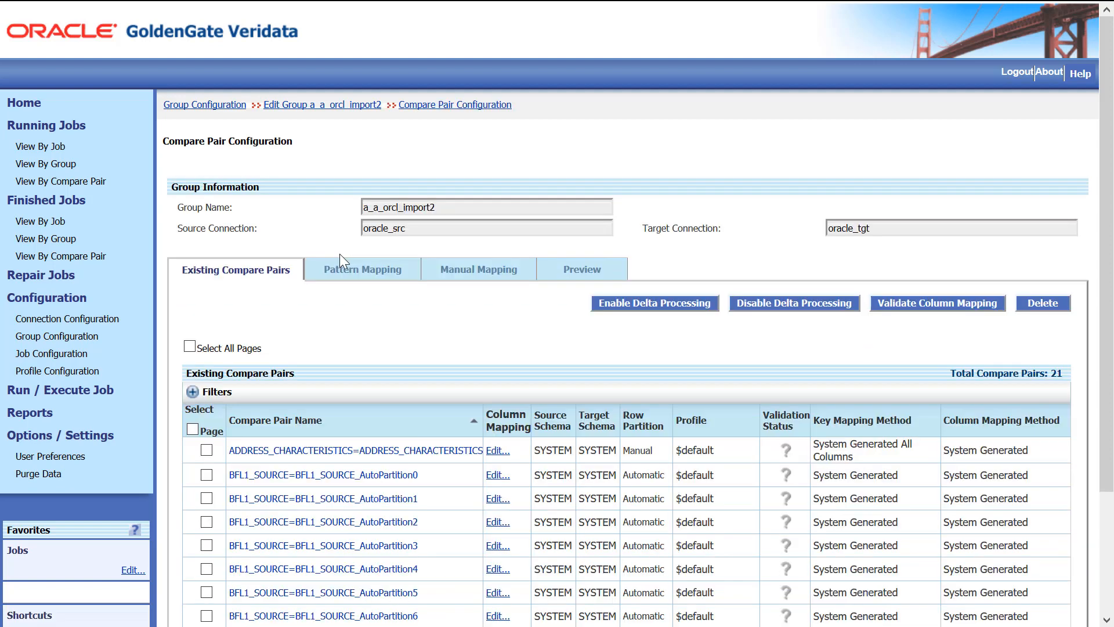
Step: Set up pattern mapping with SOURCE as the source schema and TARGET as the target schema
left_click(354, 272)
left_click(853, 356)
left_click(833, 377)
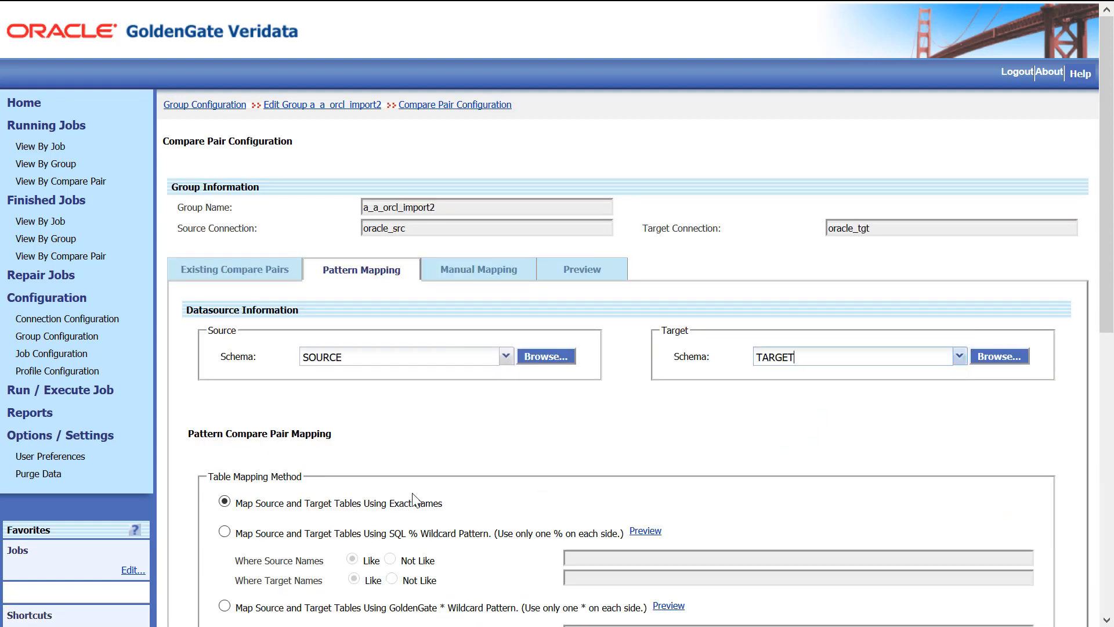
Step: Map the tables and their partitions using exact names, then generate the compare pairs and save them from the preview
left_click_drag(236, 503, 450, 503)
scroll(436, 472, "down", 5)
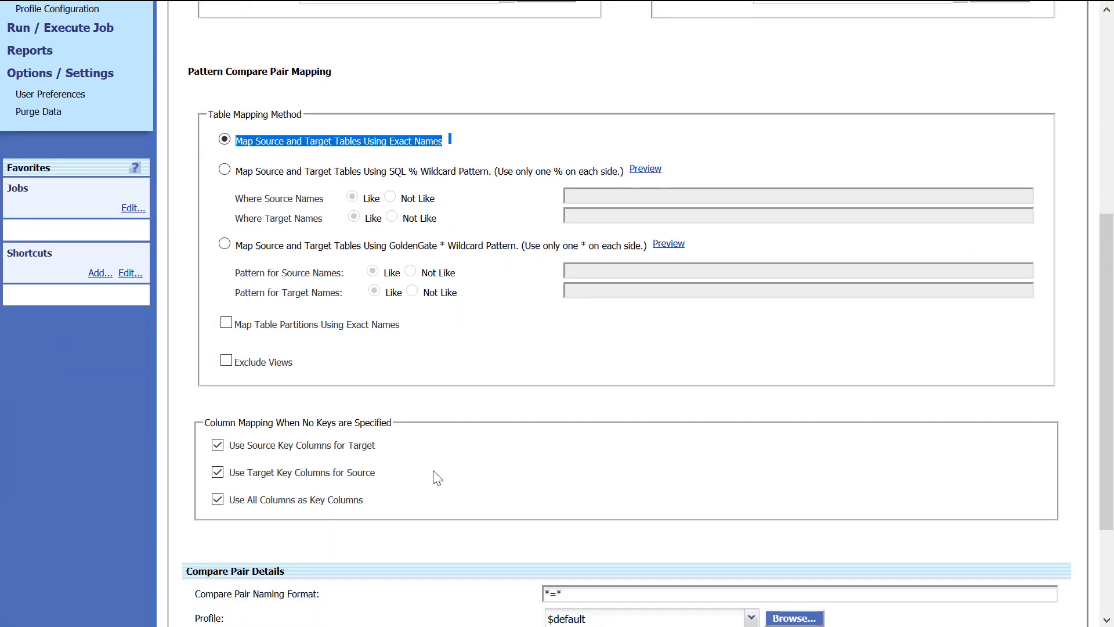
left_click(226, 323)
scroll(471, 371, "down", 3)
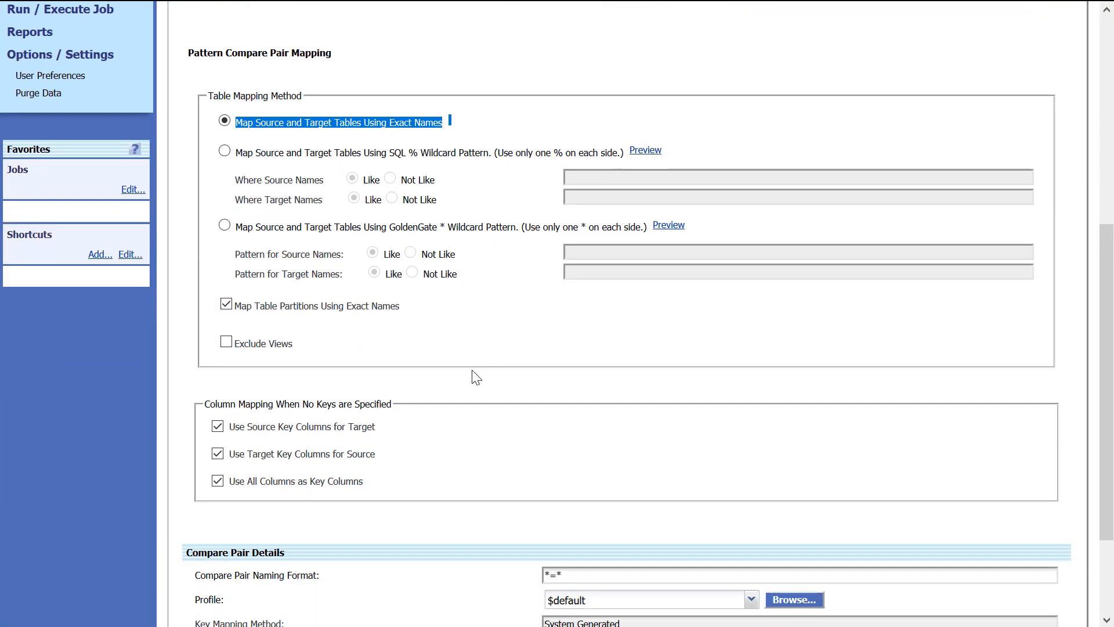
left_click(1055, 569)
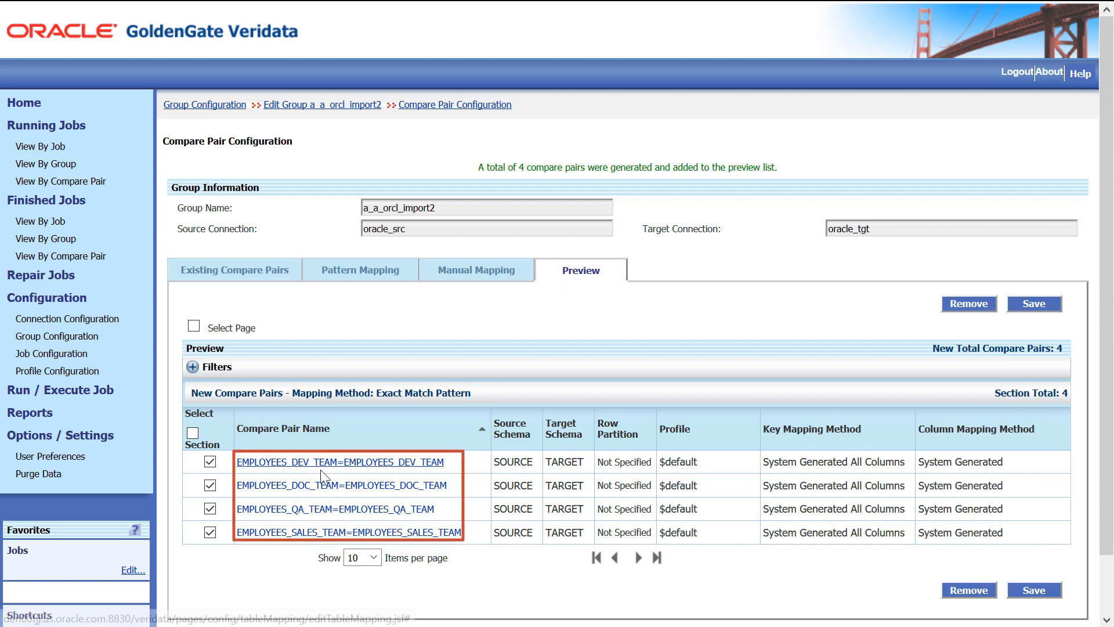
left_click(1049, 590)
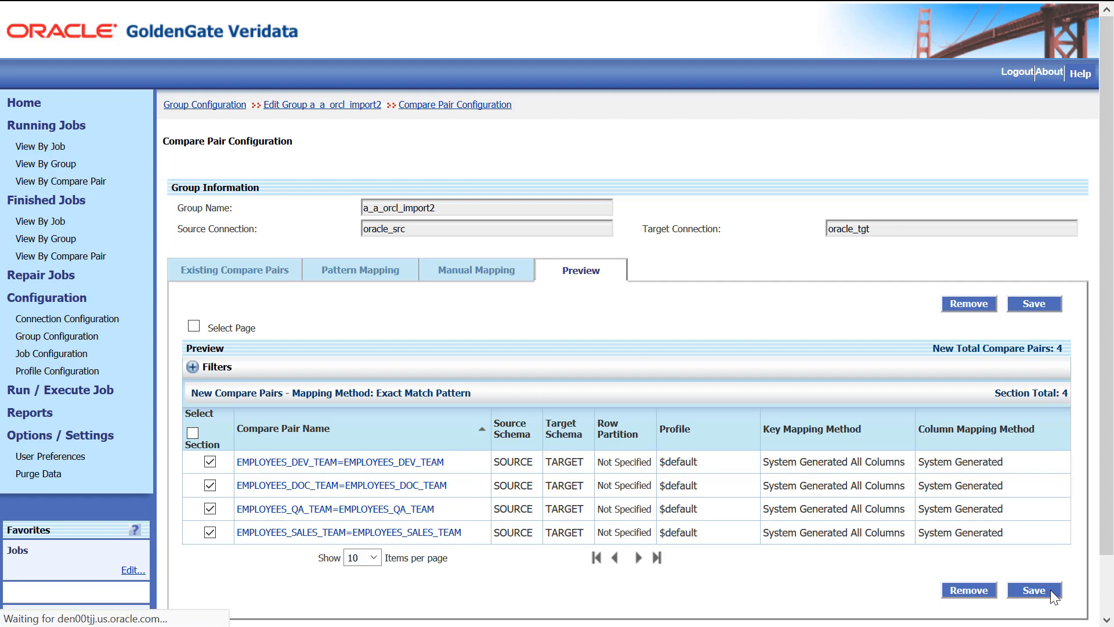